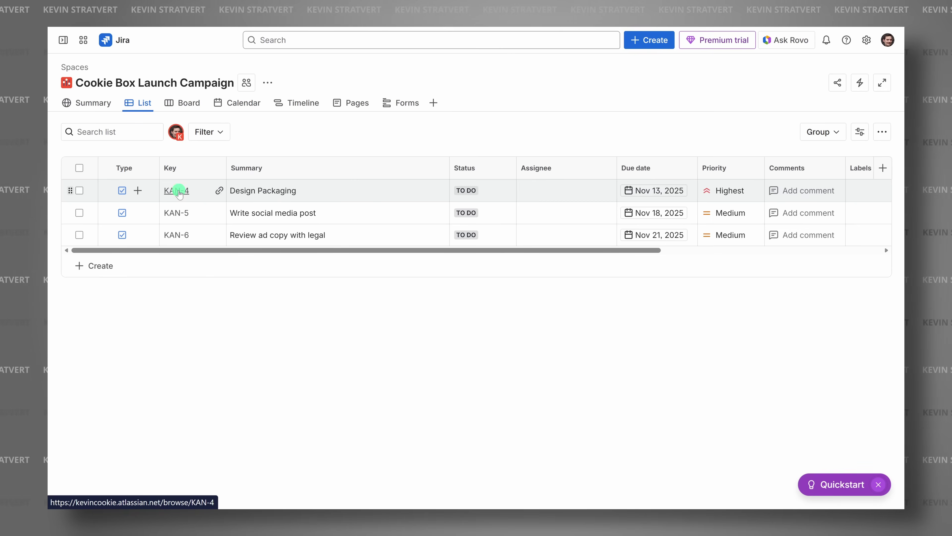
Have Rovo generate a rule that assigns each new work item and sends a Slack message
{"action": "left_click", "coordinate": [179, 192]}
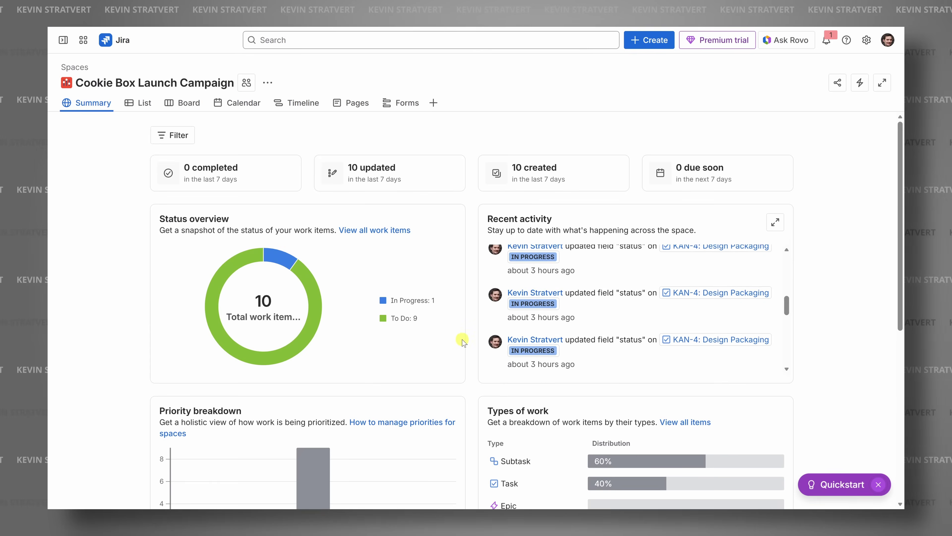
{"action": "scroll", "coordinate": [471, 375], "scroll_direction": "down", "scroll_amount": 5}
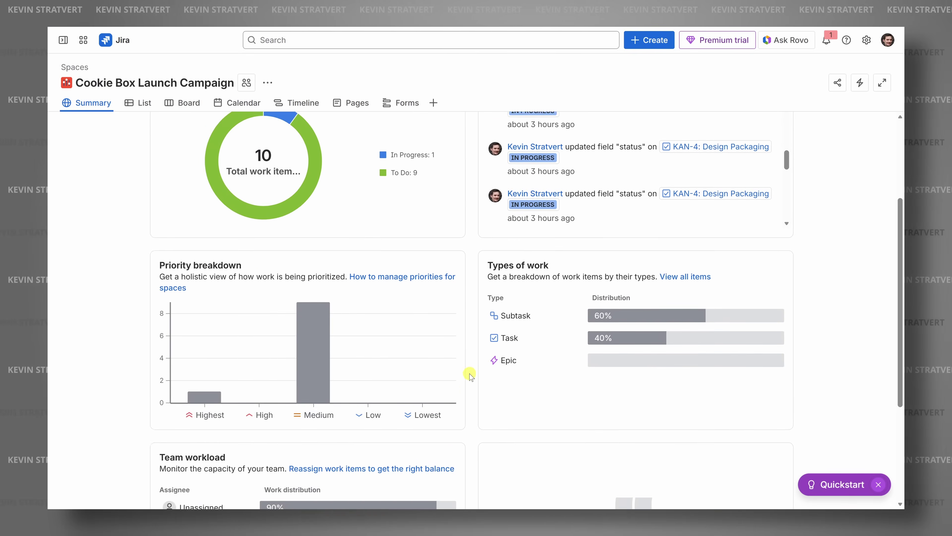
{"action": "scroll", "coordinate": [471, 375], "scroll_direction": "down", "scroll_amount": 3}
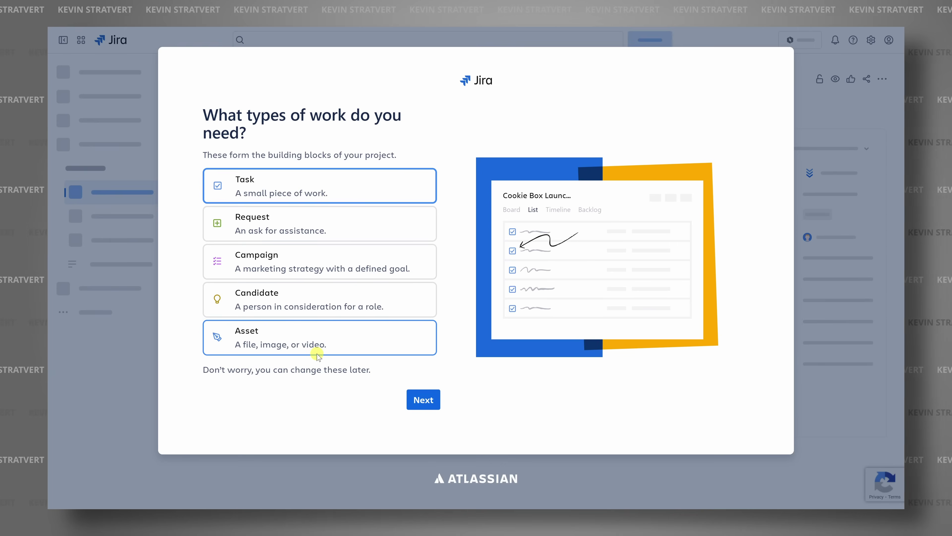
{"action": "left_click", "coordinate": [318, 354]}
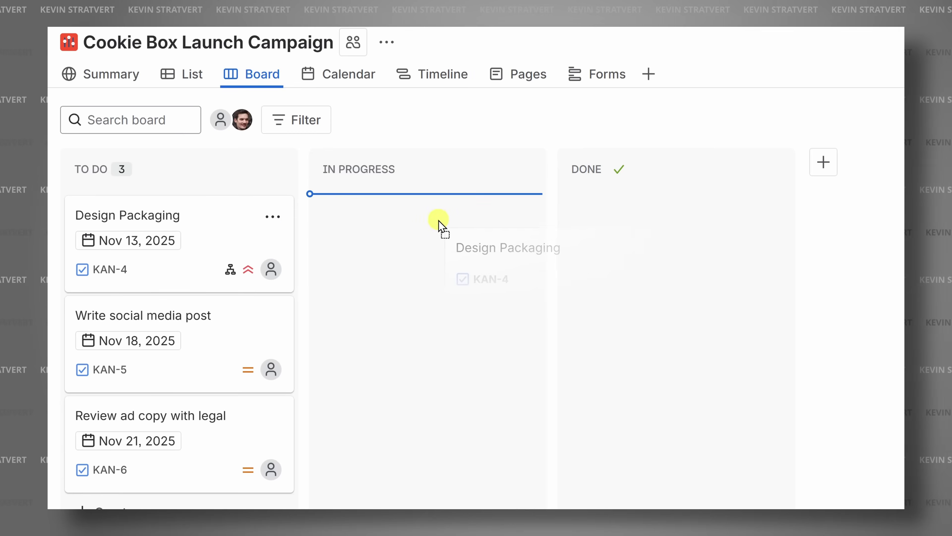
{"action": "left_click_drag", "start_coordinate": [436, 228], "coordinate": [432, 242]}
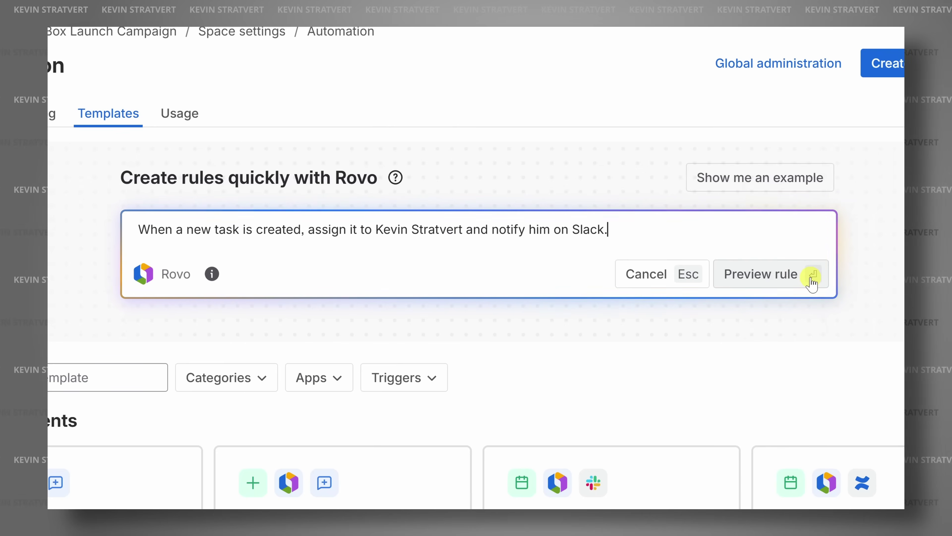
{"action": "left_click", "coordinate": [808, 279]}
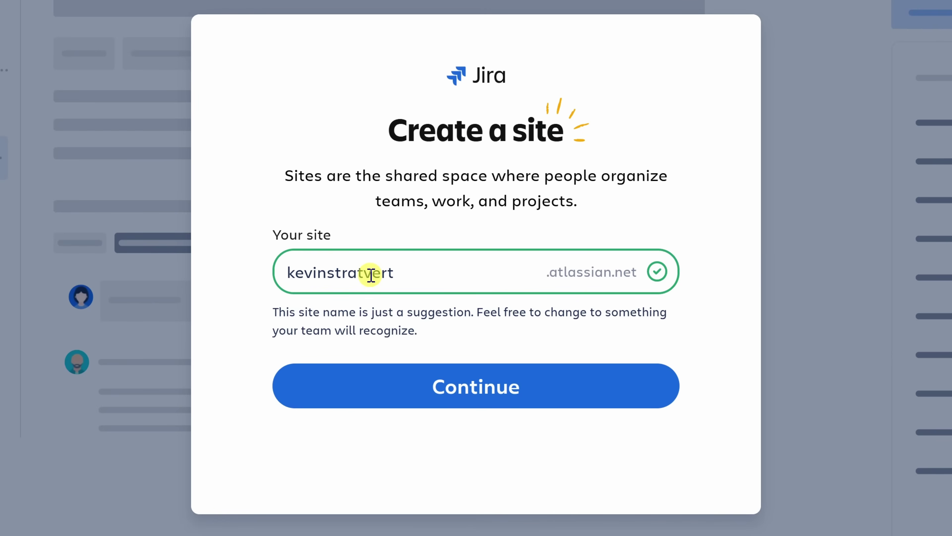
Replace the suggested site name with the custom cookie-company site name and continue
{"action": "key", "text": "ctrl+a"}
{"action": "type", "text": "kevincookieco"}
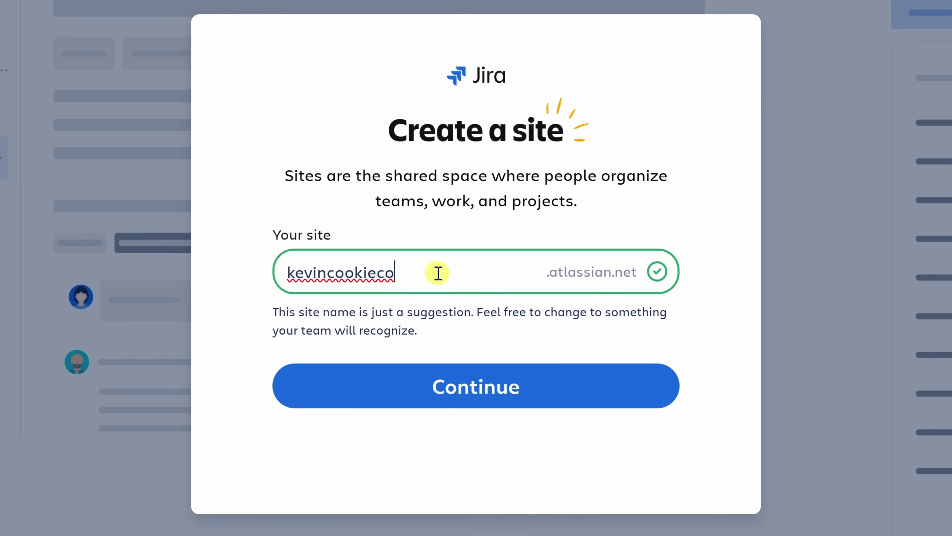
{"action": "left_click", "coordinate": [475, 390]}
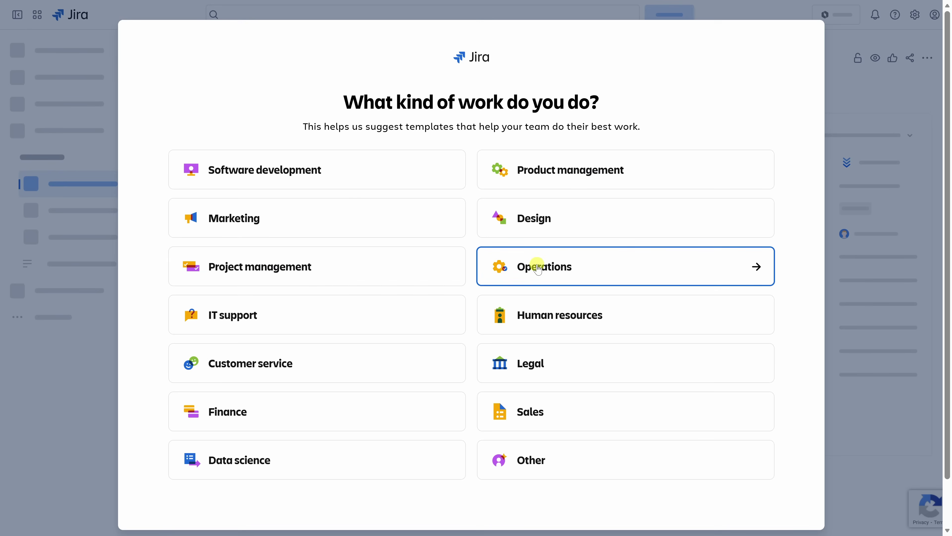
Choose Marketing work with Launch campaigns, Manage marketing content and Report on project progress goals
{"action": "left_click", "coordinate": [249, 230]}
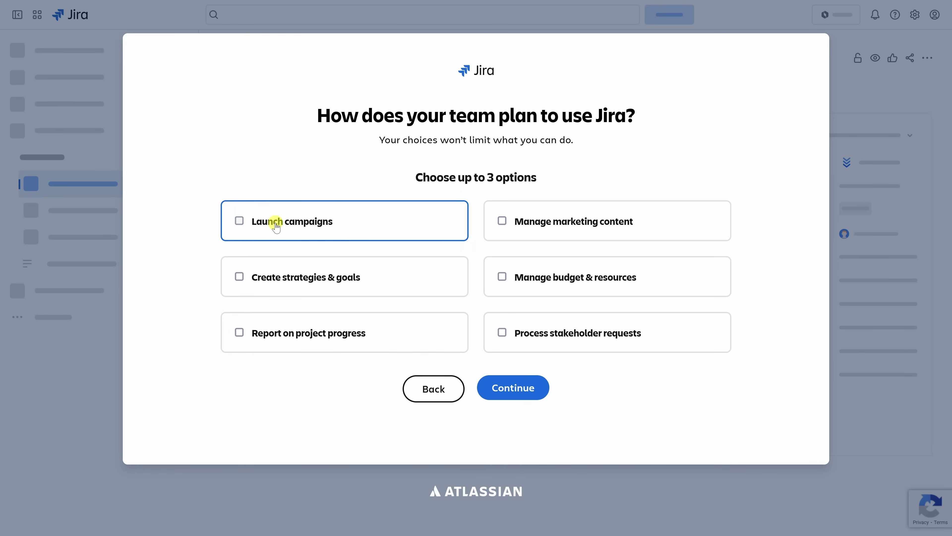
{"action": "left_click", "coordinate": [591, 235]}
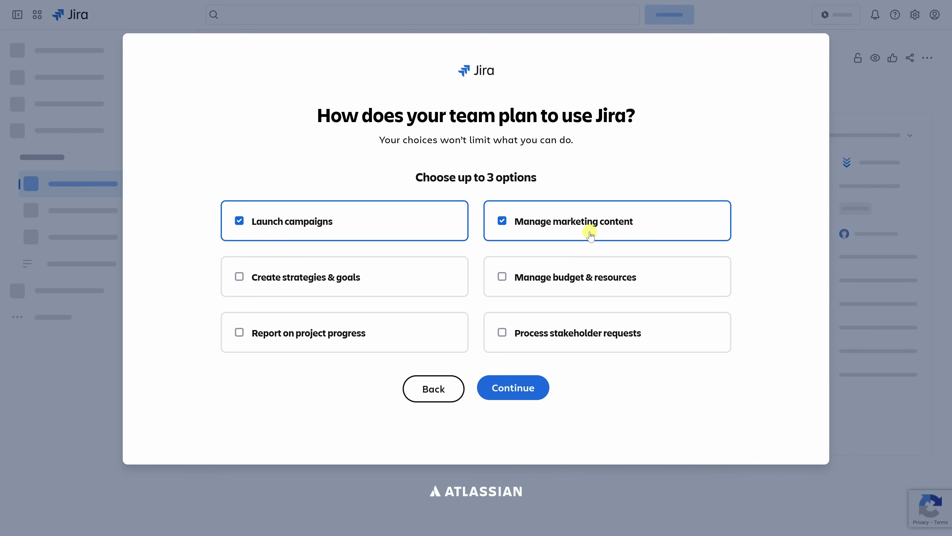
{"action": "left_click", "coordinate": [305, 337]}
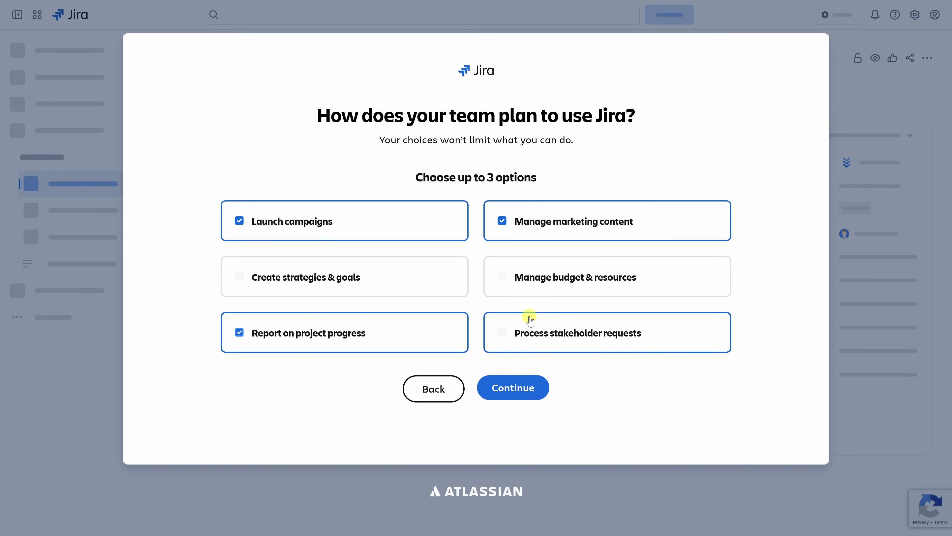
{"action": "left_click", "coordinate": [515, 390]}
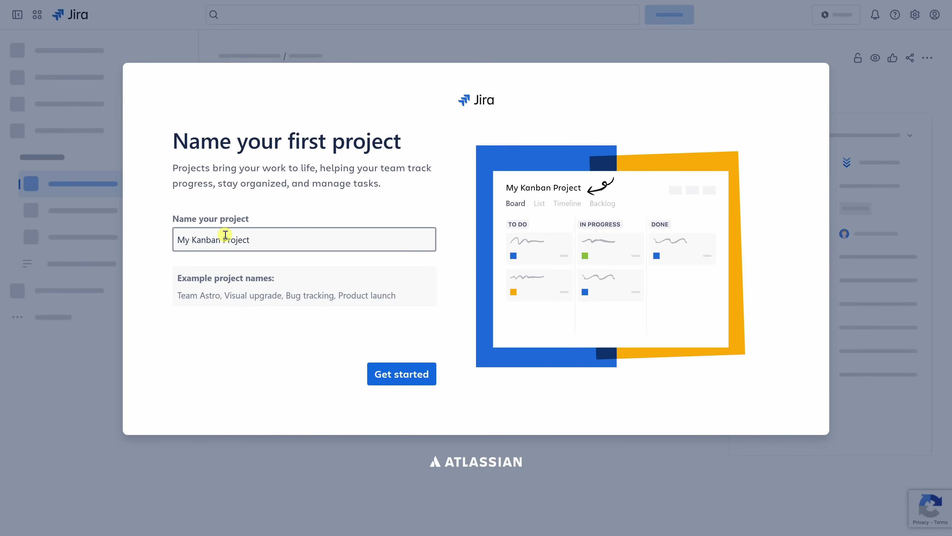
Name the first project 'Cookie Box Launch Campaign' and accept the default work types and statuses
{"action": "left_click_drag", "start_coordinate": [273, 233], "coordinate": [140, 238]}
{"action": "type", "text": "Cookie Box Launch Campaign"}
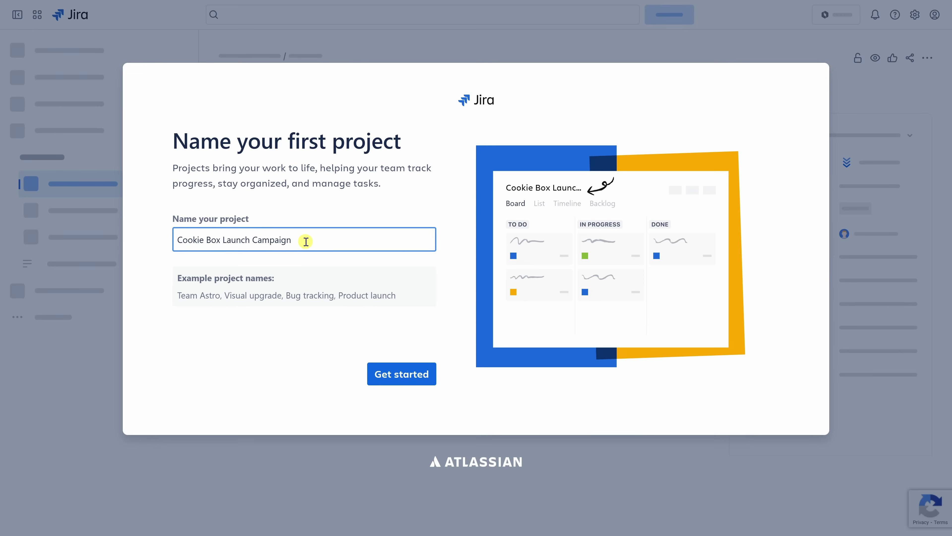
{"action": "left_click", "coordinate": [402, 378]}
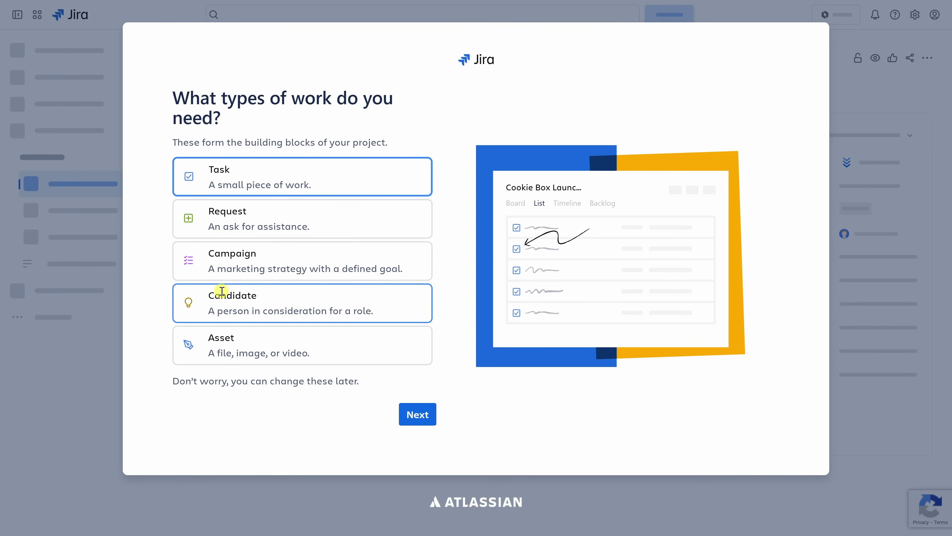
{"action": "left_click", "coordinate": [414, 420]}
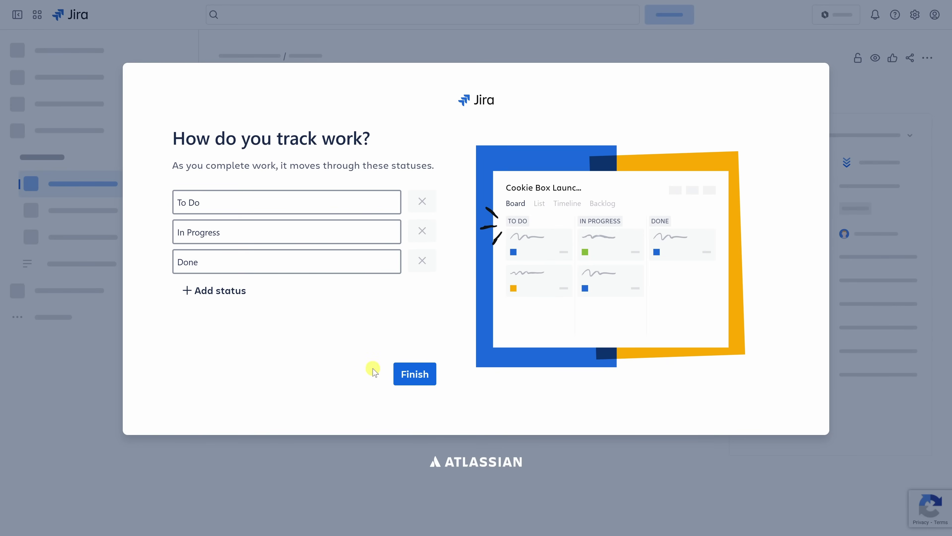
{"action": "left_click", "coordinate": [415, 375]}
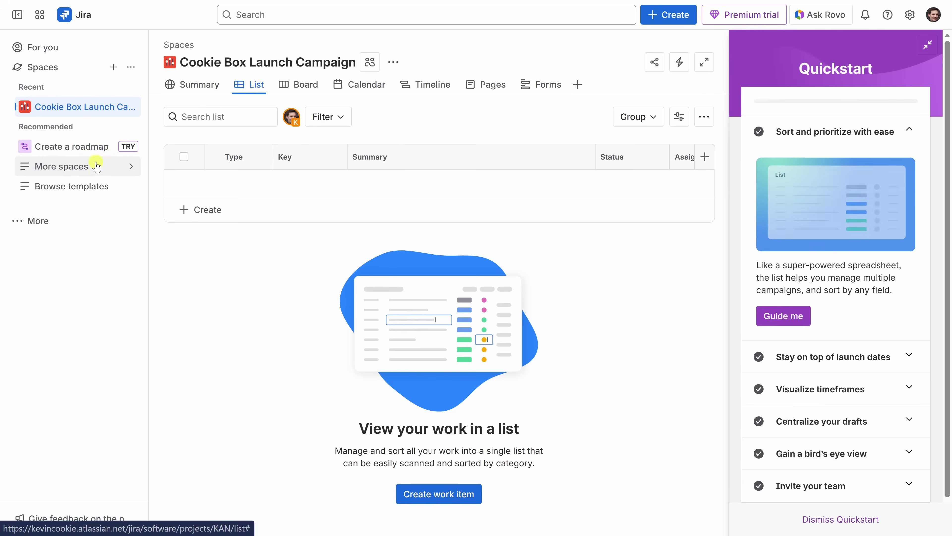
Collapse the navigation sidebar and minimise the Quickstart guide
{"action": "left_click", "coordinate": [18, 15]}
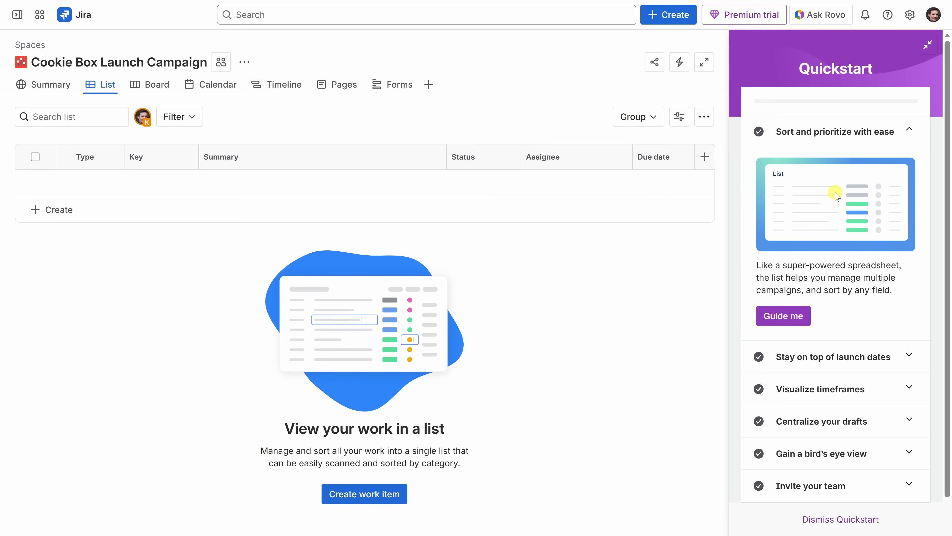
{"action": "left_click", "coordinate": [928, 44]}
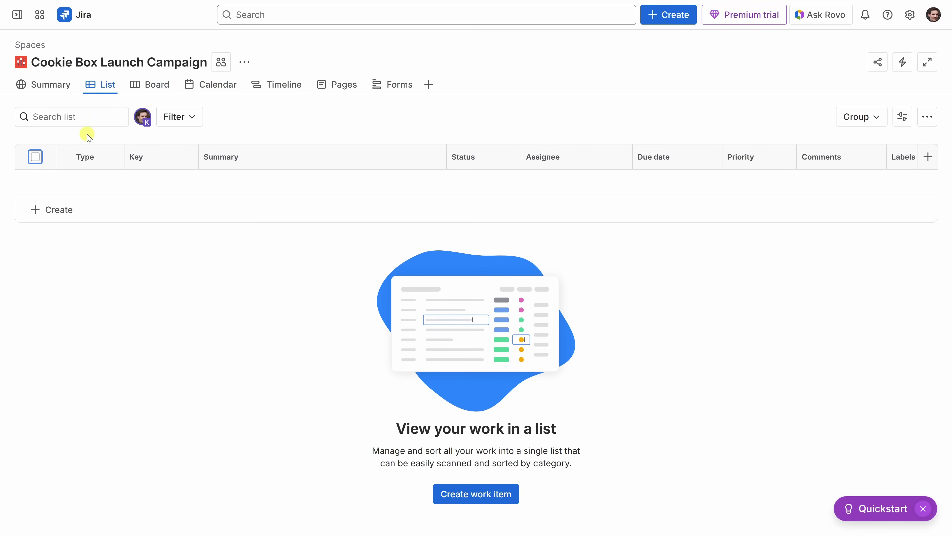
Add tasks 'Design Packaging', 'Write social media post' and 'Review ad copy with legal'
{"action": "left_click", "coordinate": [62, 211]}
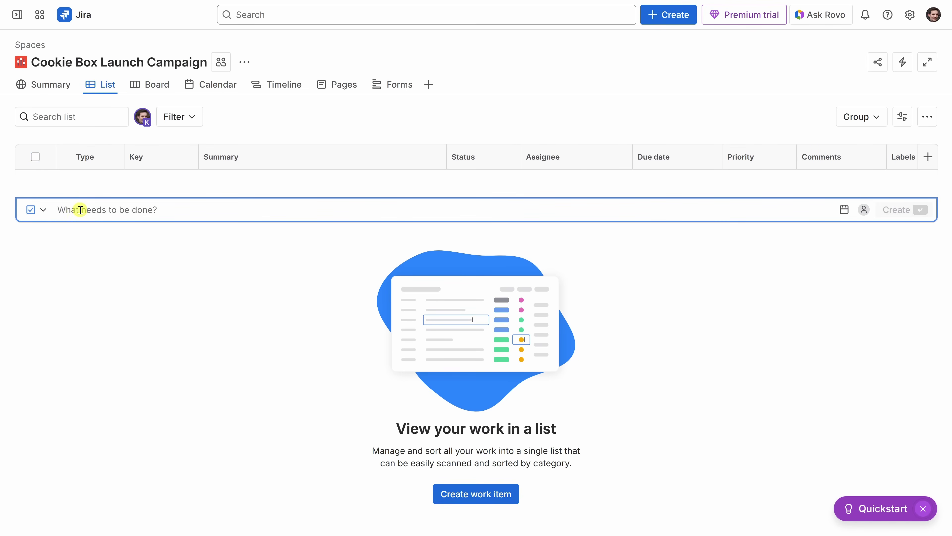
{"action": "type", "text": "Design Packaging"}
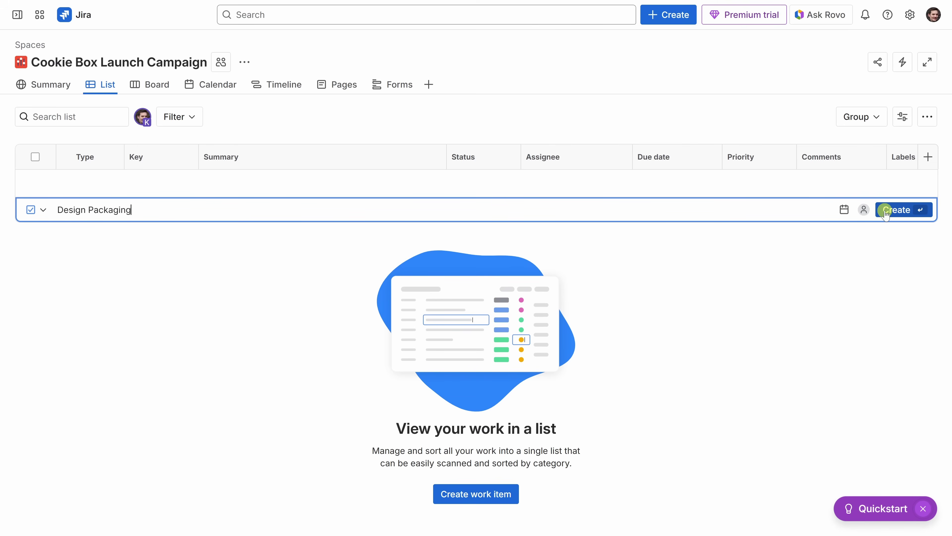
{"action": "key", "text": "Return"}
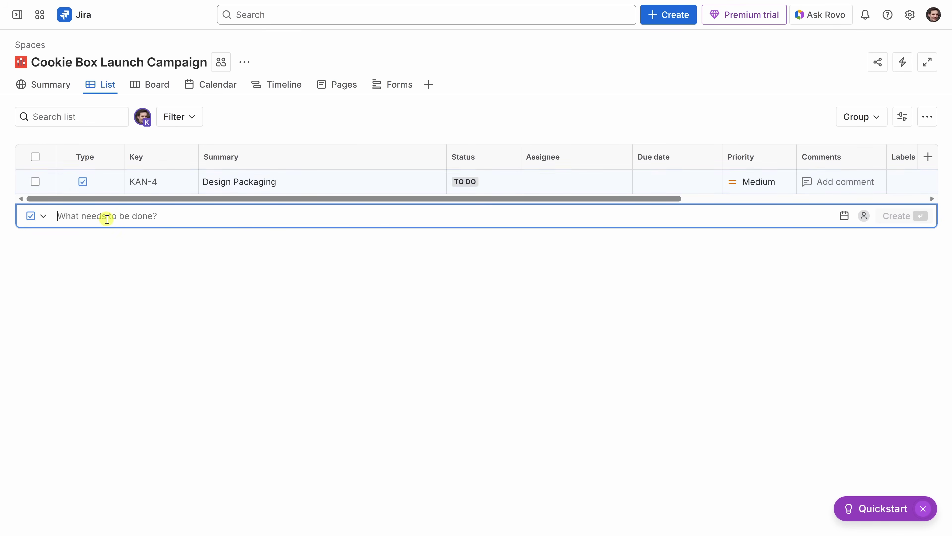
{"action": "type", "text": "Write social media post"}
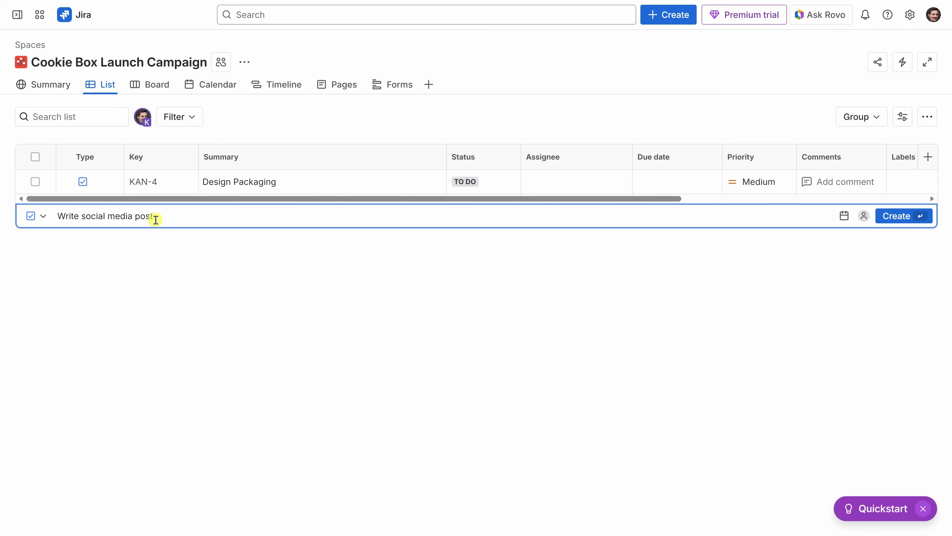
{"action": "key", "text": "Return"}
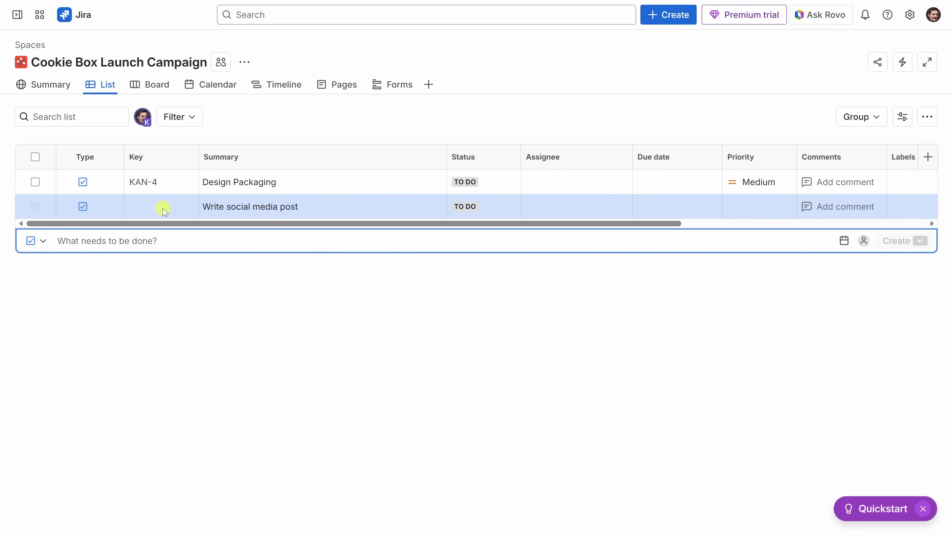
{"action": "type", "text": "Review ad copy with legal"}
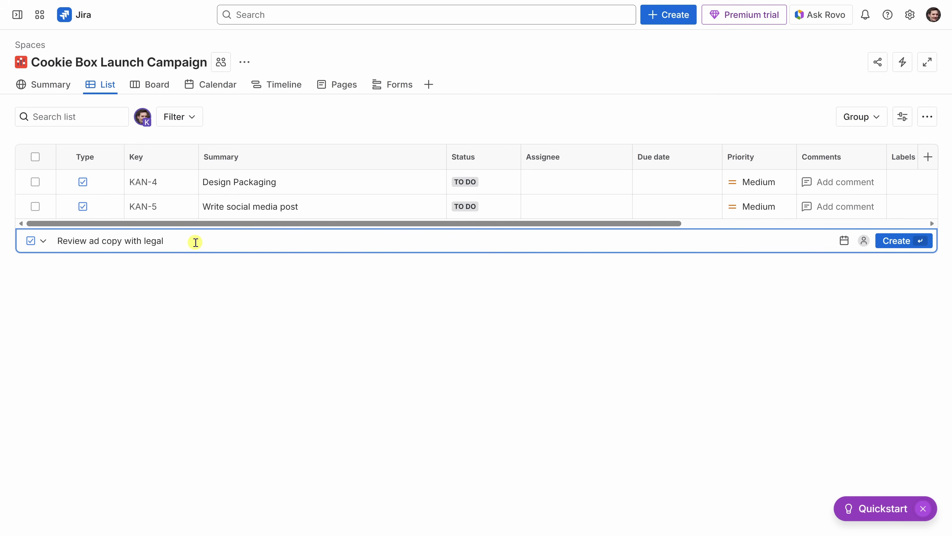
{"action": "key", "text": "Return"}
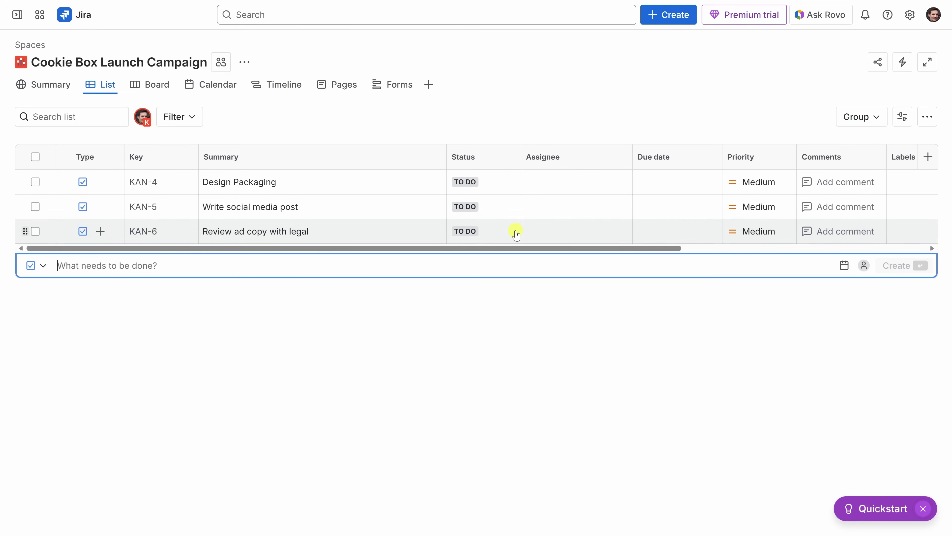
{"action": "left_click", "coordinate": [676, 183]}
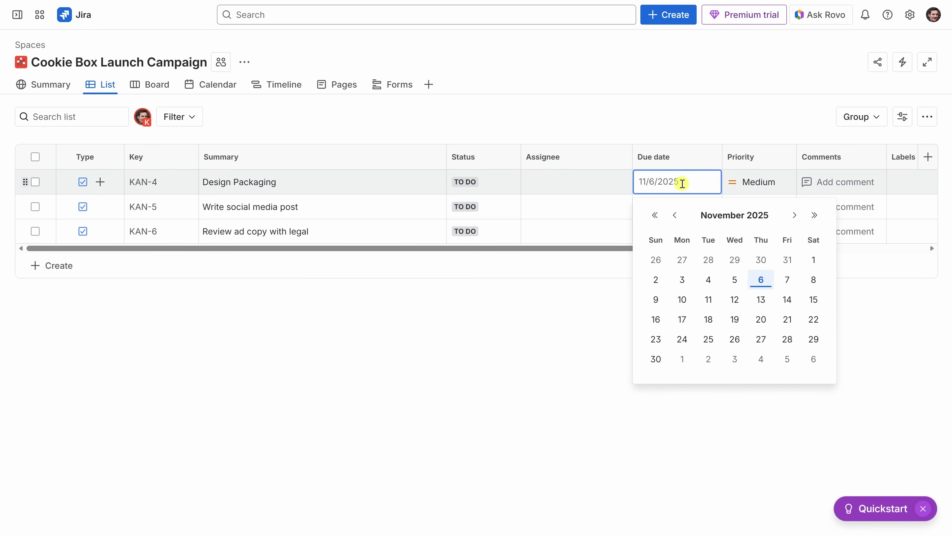
{"action": "left_click", "coordinate": [761, 300]}
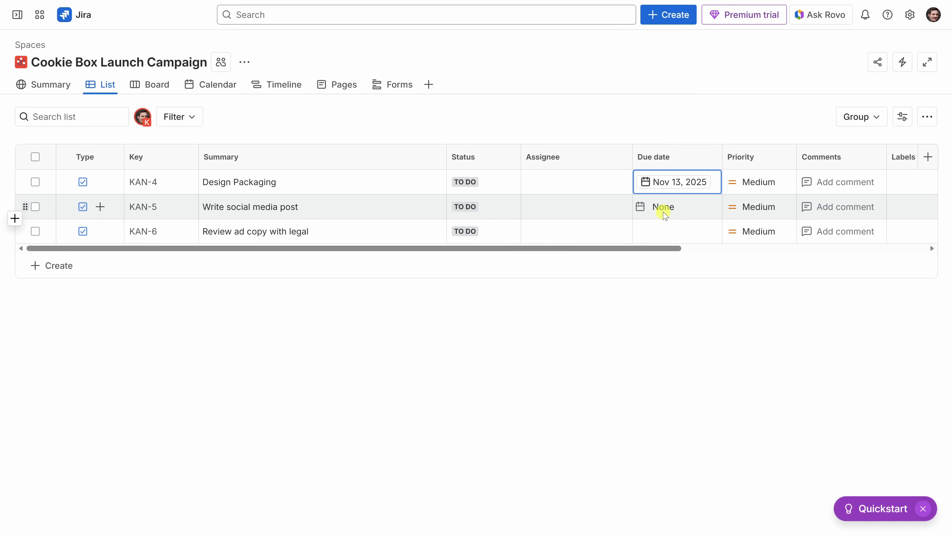
{"action": "left_click", "coordinate": [663, 208]}
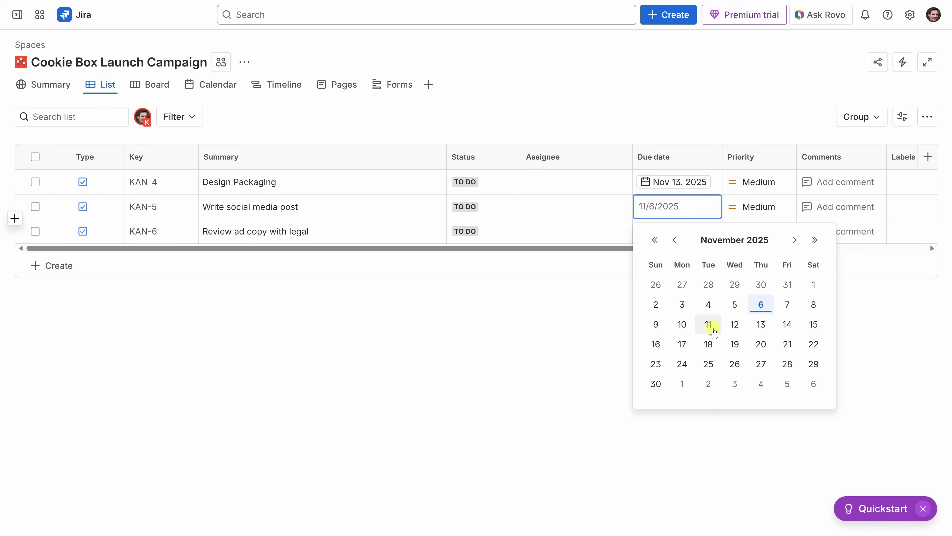
{"action": "left_click", "coordinate": [708, 344]}
{"action": "left_click", "coordinate": [676, 233]}
{"action": "left_click", "coordinate": [788, 344]}
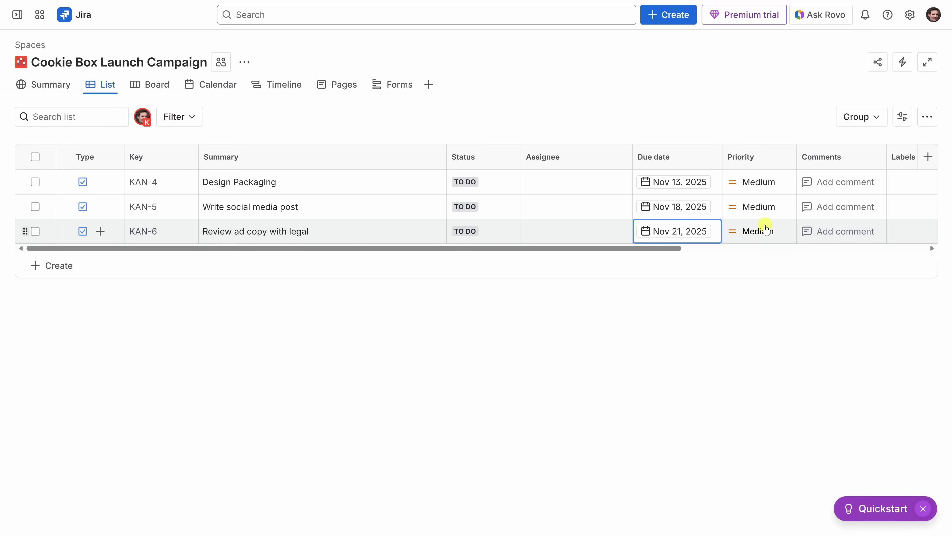
{"action": "left_click", "coordinate": [764, 182]}
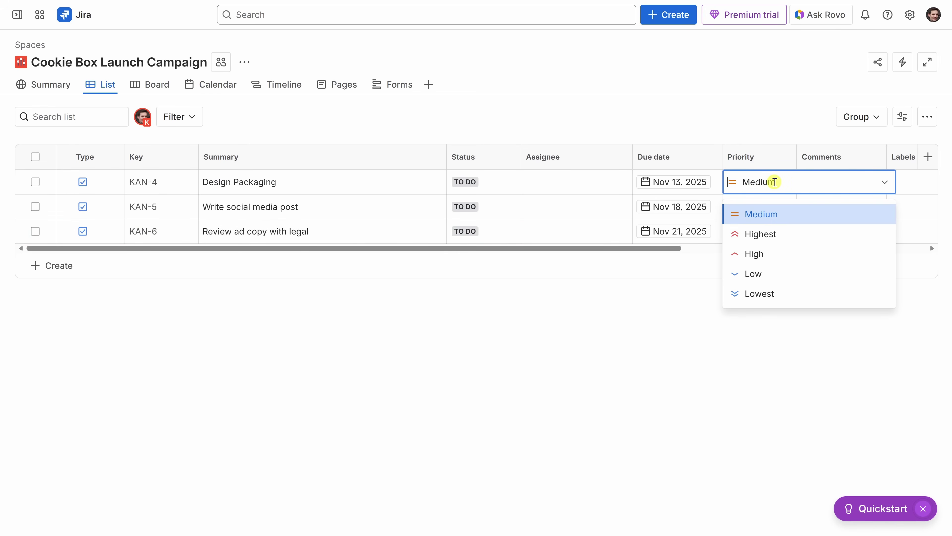
{"action": "left_click", "coordinate": [768, 234]}
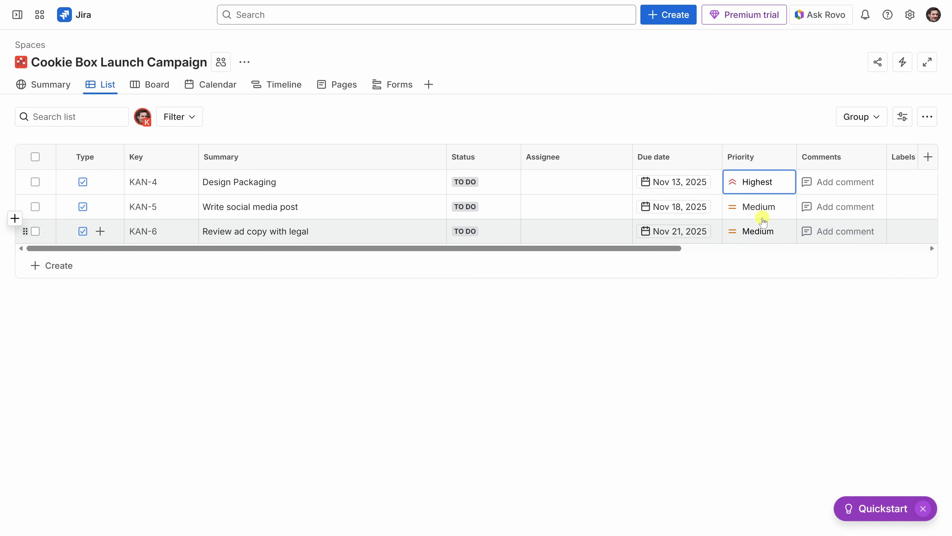
{"action": "left_click_drag", "start_coordinate": [672, 249], "coordinate": [950, 247]}
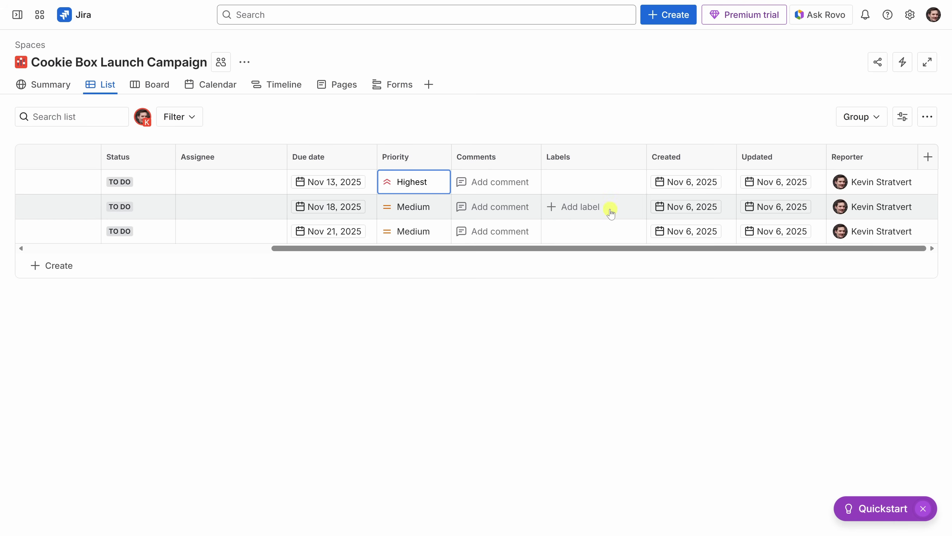
{"action": "left_click", "coordinate": [929, 158]}
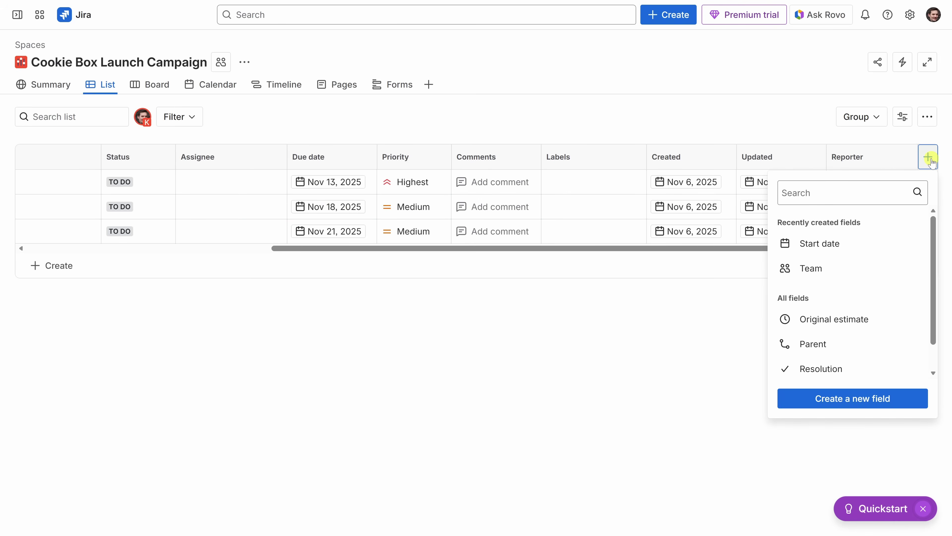
{"action": "scroll", "coordinate": [884, 239], "scroll_direction": "down", "scroll_amount": 1}
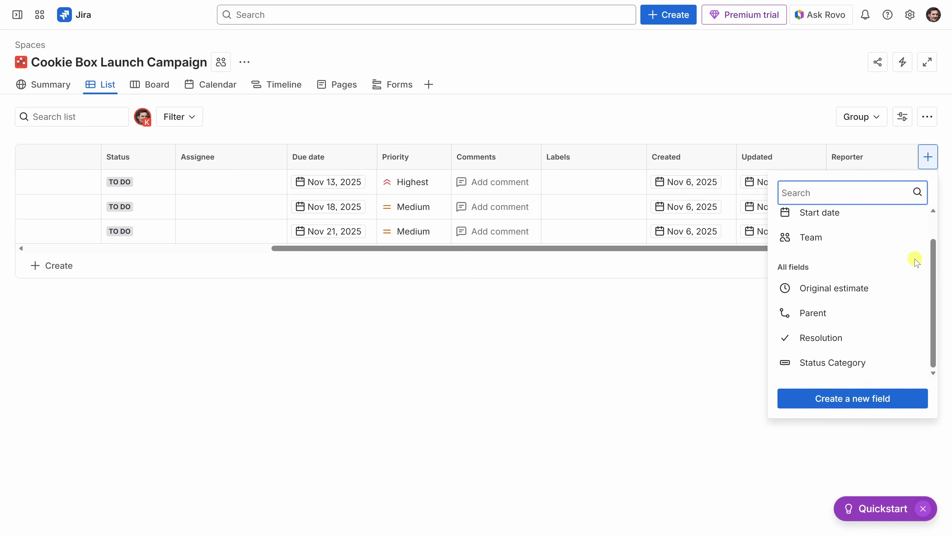
{"action": "left_click", "coordinate": [928, 157]}
{"action": "left_click_drag", "start_coordinate": [797, 249], "coordinate": [457, 261]}
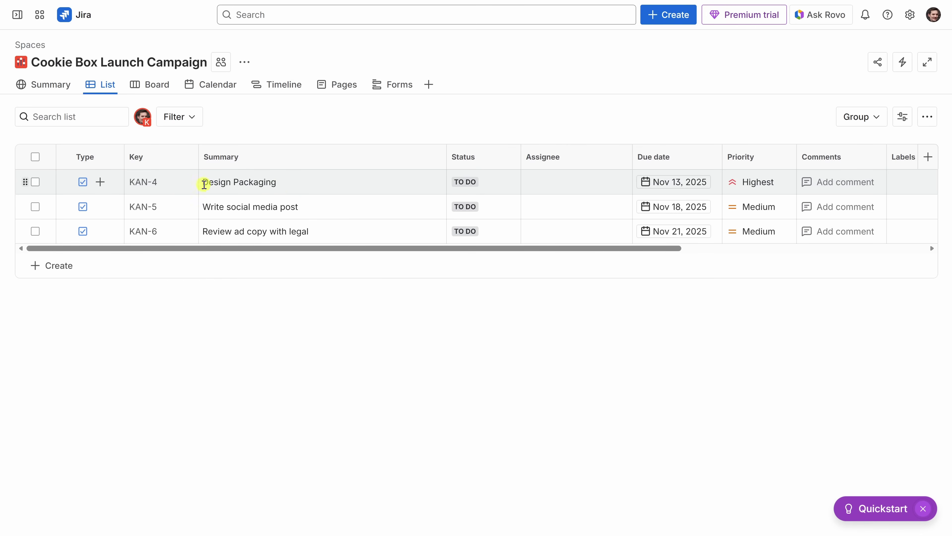
Open Design Packaging (KAN-4) and start editing its empty description
{"action": "left_click", "coordinate": [146, 184]}
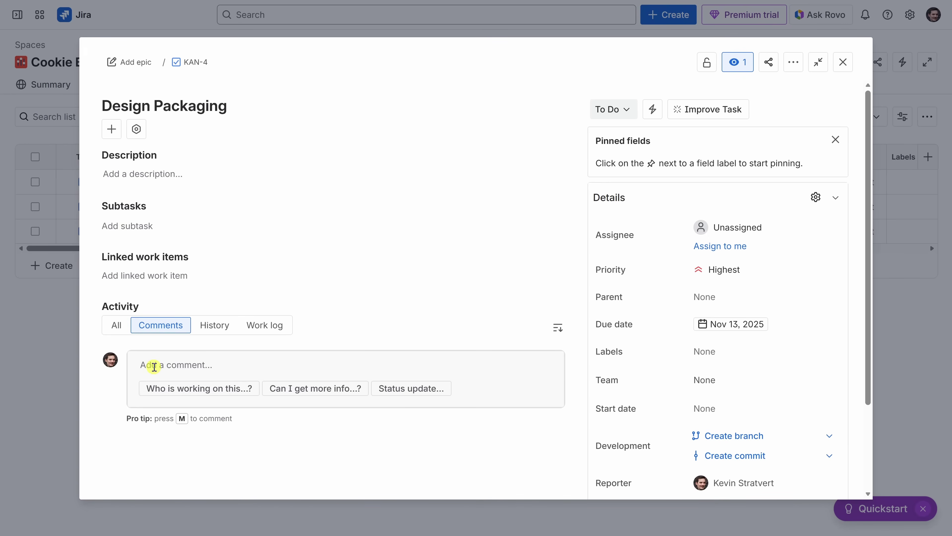
{"action": "left_click", "coordinate": [143, 174]}
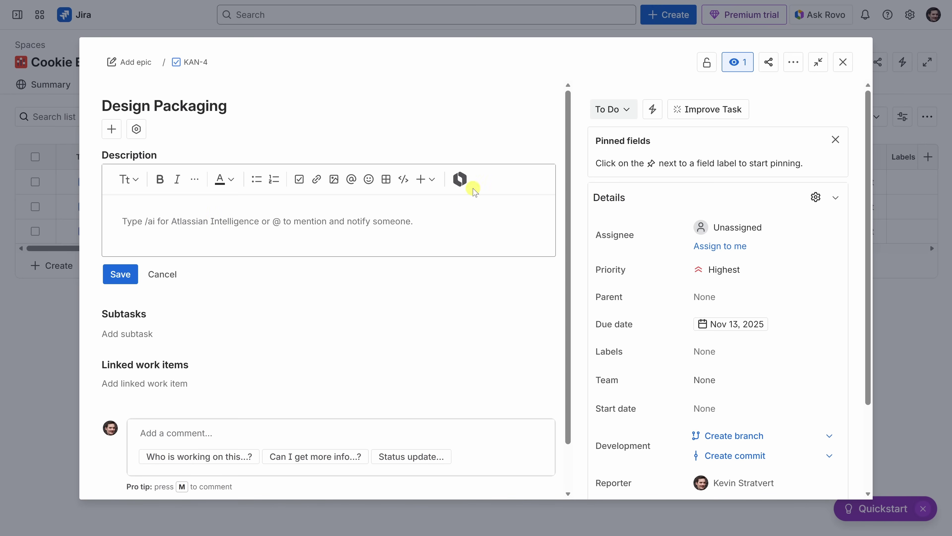
Have Rovo write a packaging description covering brand identity, visual appeal, materials and user experience
{"action": "left_click", "coordinate": [460, 181]}
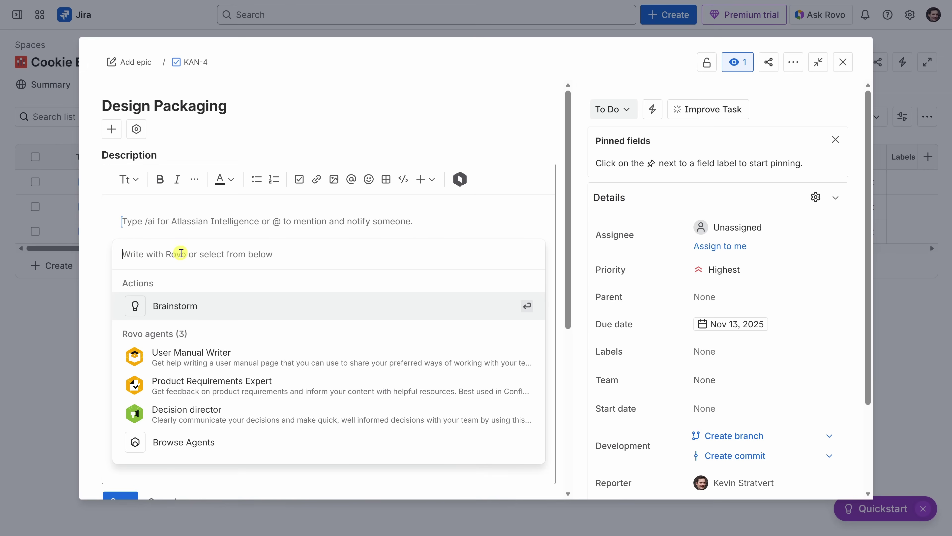
{"action": "type", "text": "I’m designing packaging for Kevin Cookie Company cookies. Can you help write a description for this task?"}
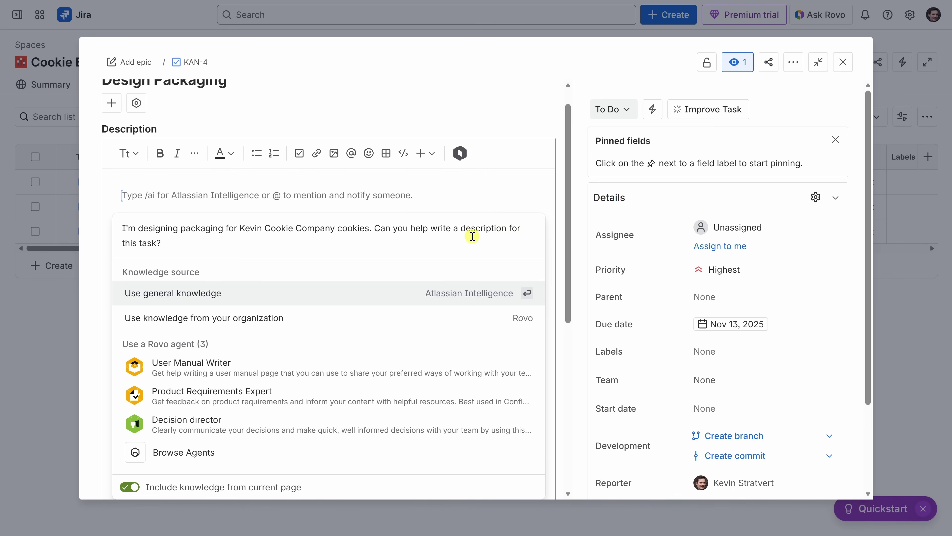
{"action": "key", "text": "Return"}
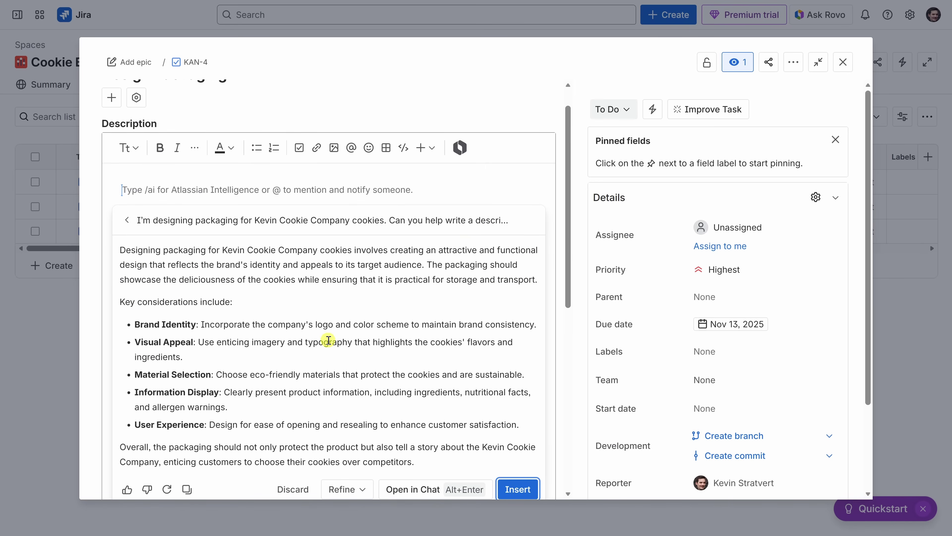
{"action": "scroll", "coordinate": [328, 340], "scroll_direction": "down", "scroll_amount": 2}
{"action": "scroll", "coordinate": [329, 338], "scroll_direction": "down", "scroll_amount": 4}
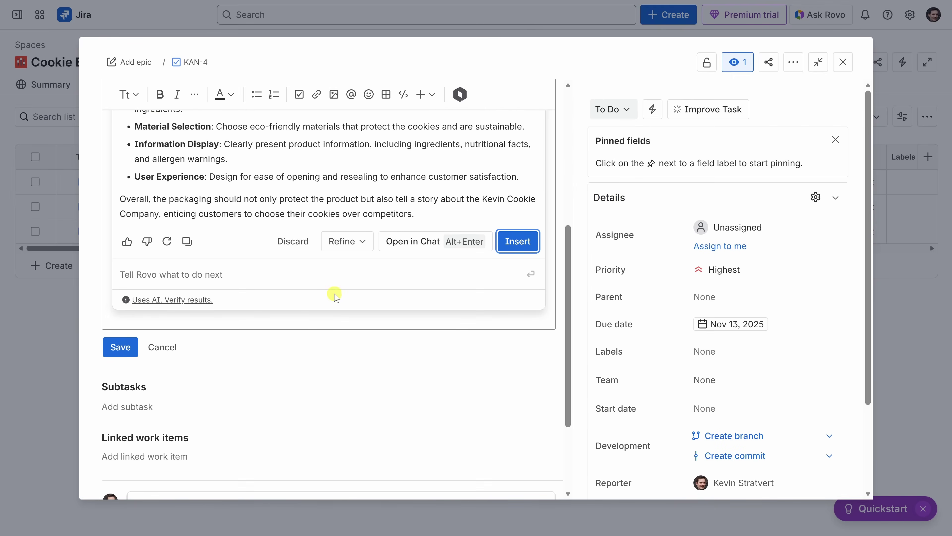
{"action": "scroll", "coordinate": [335, 297], "scroll_direction": "up", "scroll_amount": 6}
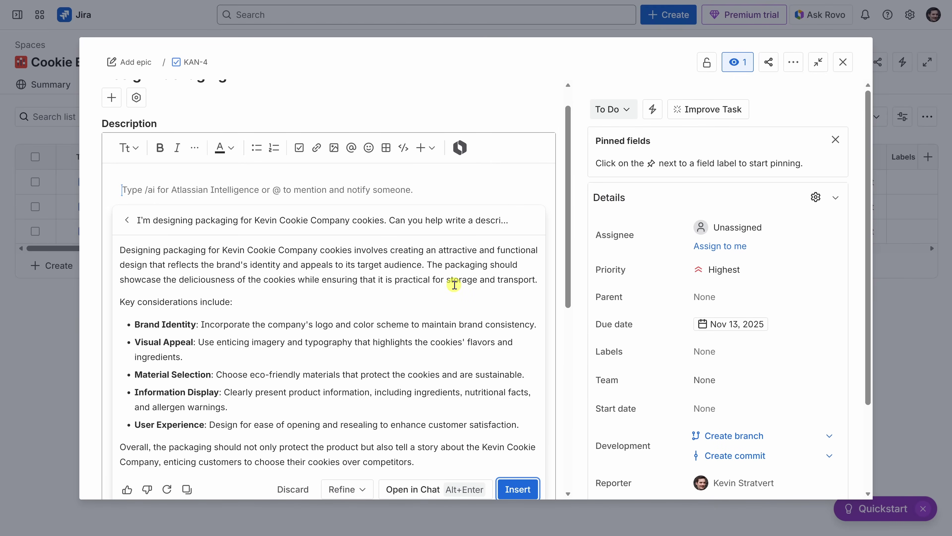
{"action": "left_click", "coordinate": [518, 489]}
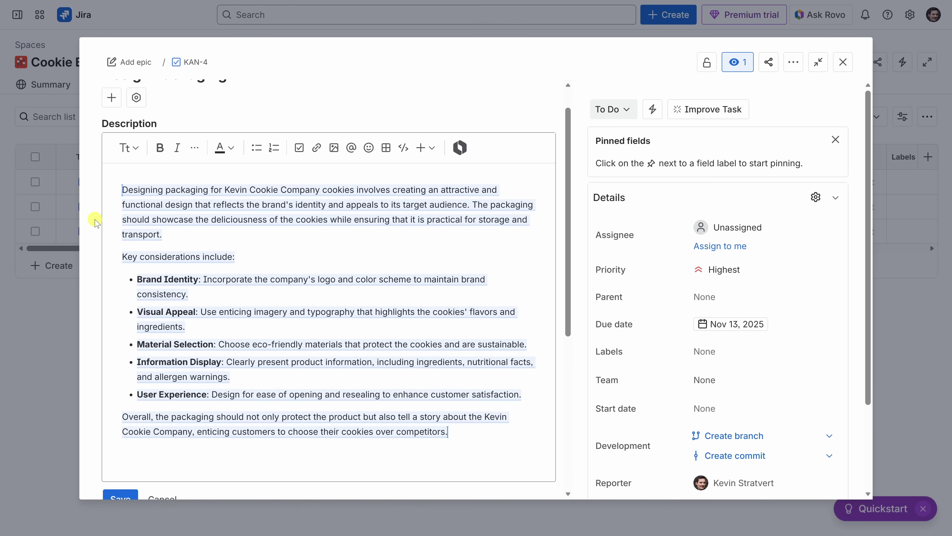
Save the new description and begin adding subtasks with AI suggestions
{"action": "scroll", "coordinate": [96, 221], "scroll_direction": "down", "scroll_amount": 3}
{"action": "left_click", "coordinate": [127, 377]}
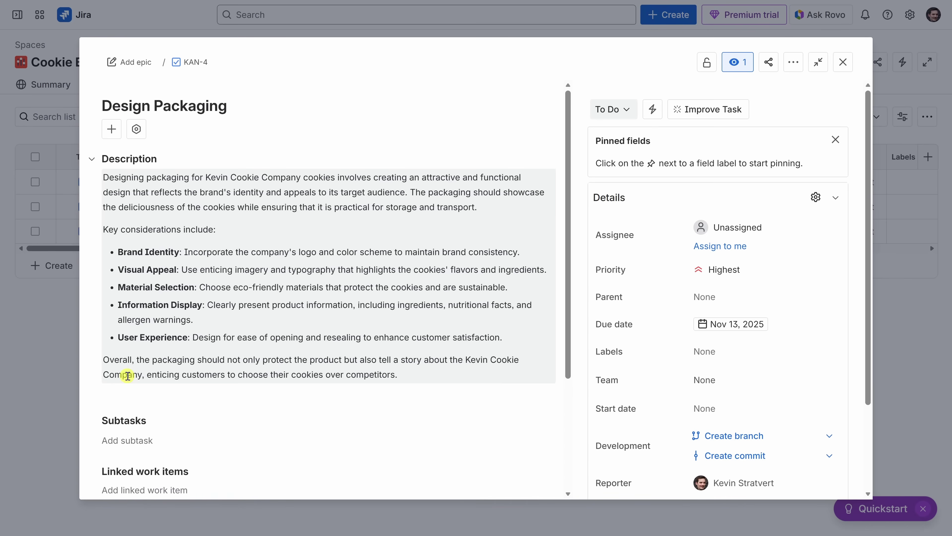
{"action": "scroll", "coordinate": [127, 375], "scroll_direction": "down", "scroll_amount": 2}
{"action": "left_click", "coordinate": [128, 377]}
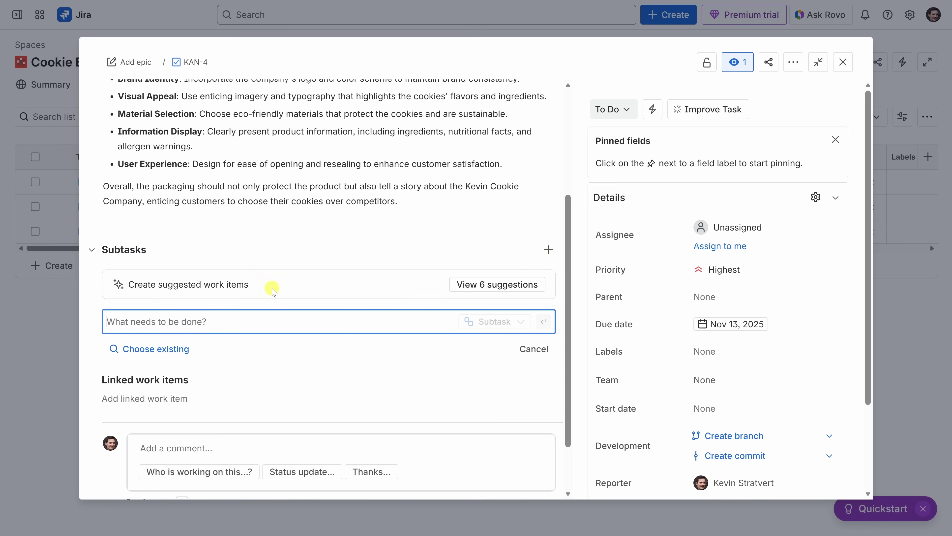
Create all six suggested subtasks, KAN-7 through KAN-12, under Design Packaging
{"action": "left_click", "coordinate": [492, 288]}
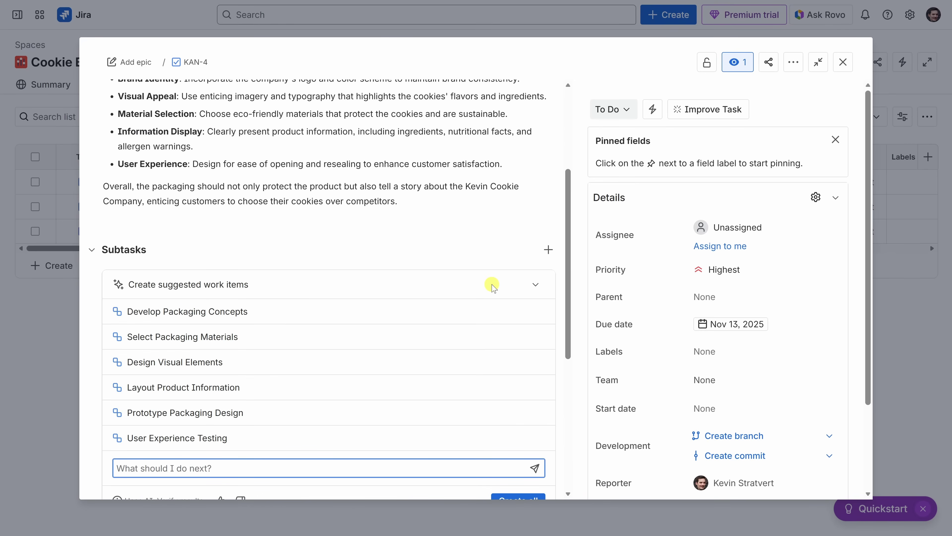
{"action": "scroll", "coordinate": [425, 281], "scroll_direction": "down", "scroll_amount": 2}
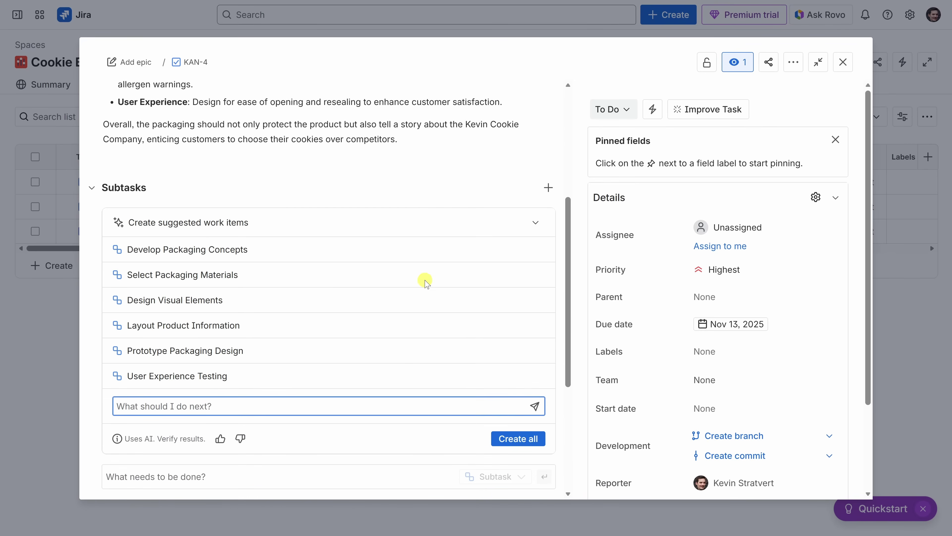
{"action": "left_click", "coordinate": [519, 439]}
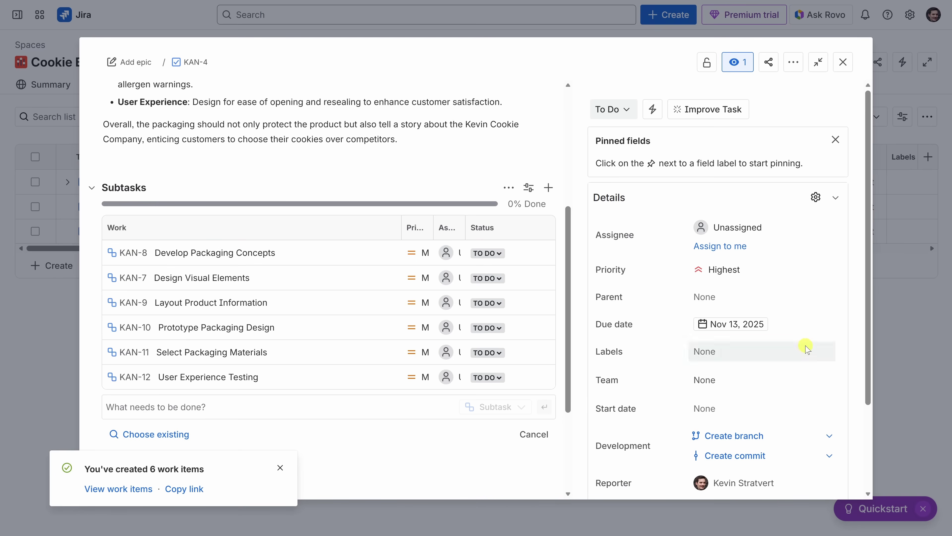
{"action": "scroll", "coordinate": [664, 232], "scroll_direction": "down", "scroll_amount": 3}
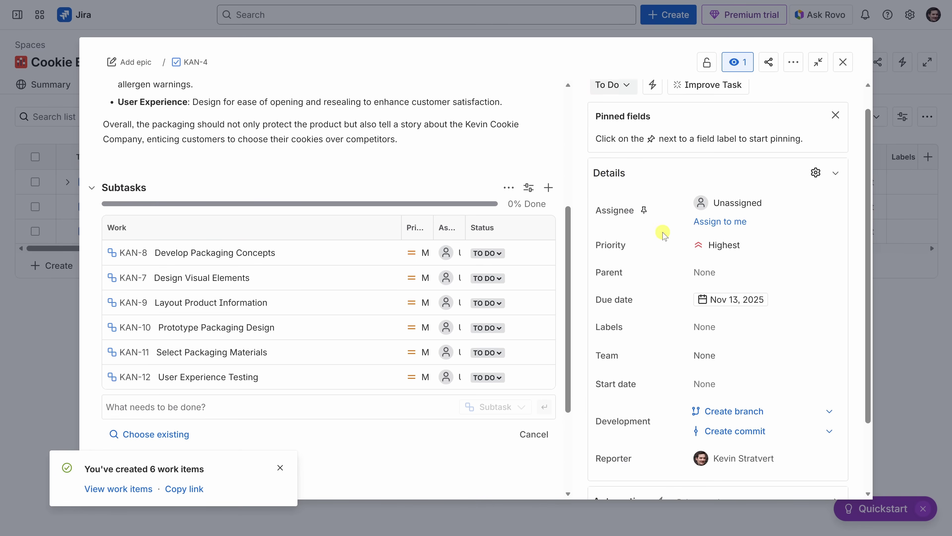
{"action": "scroll", "coordinate": [664, 237], "scroll_direction": "up", "scroll_amount": 3}
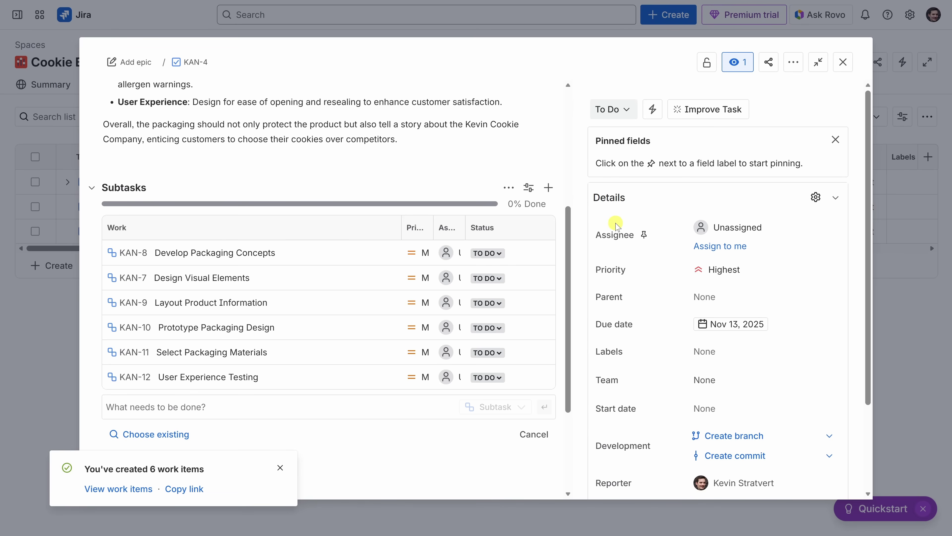
{"action": "left_click", "coordinate": [816, 197]}
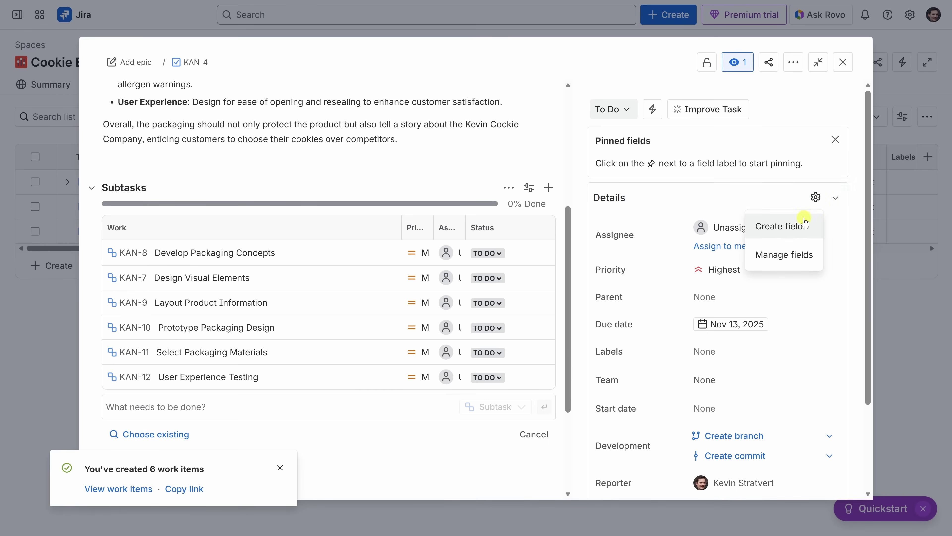
{"action": "left_click", "coordinate": [859, 237]}
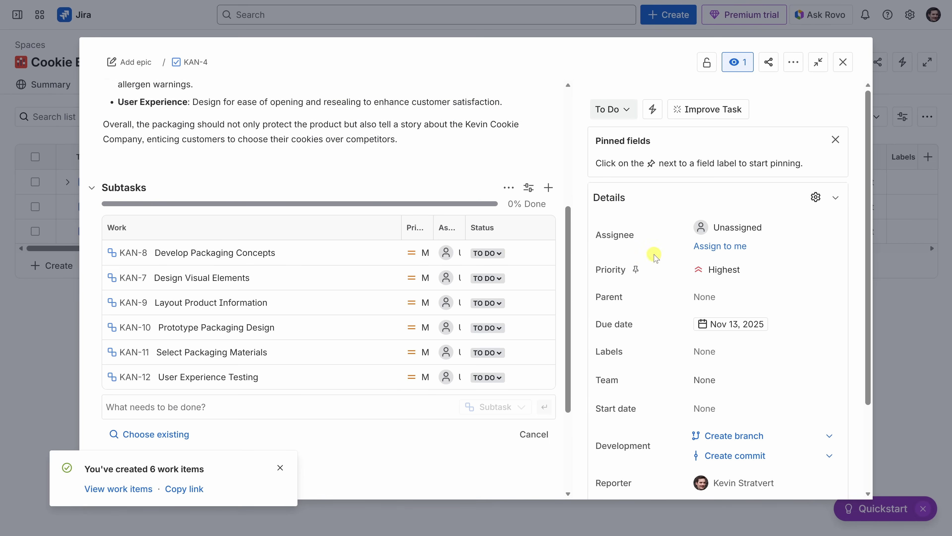
Close KAN-4, expand then collapse its subtasks in the list, and show filter options
{"action": "left_click", "coordinate": [843, 64]}
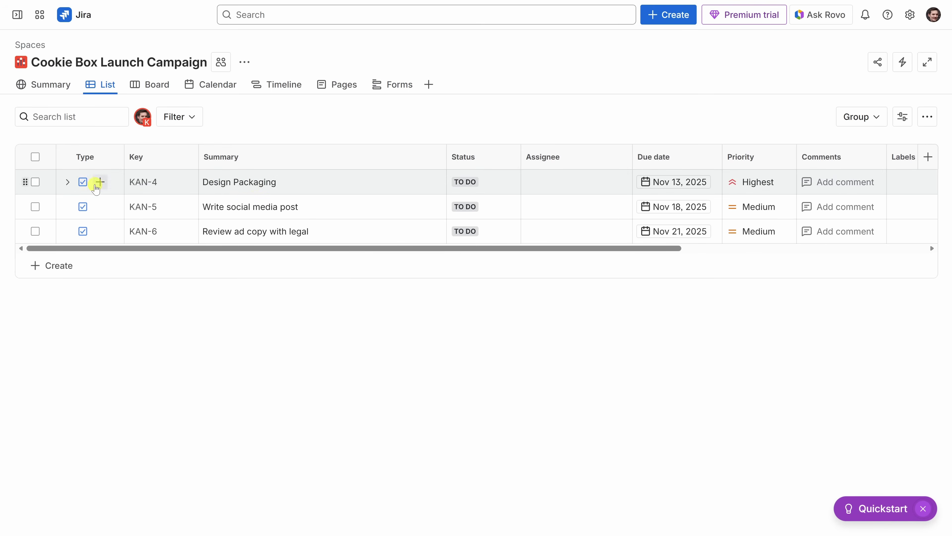
{"action": "left_click", "coordinate": [67, 182]}
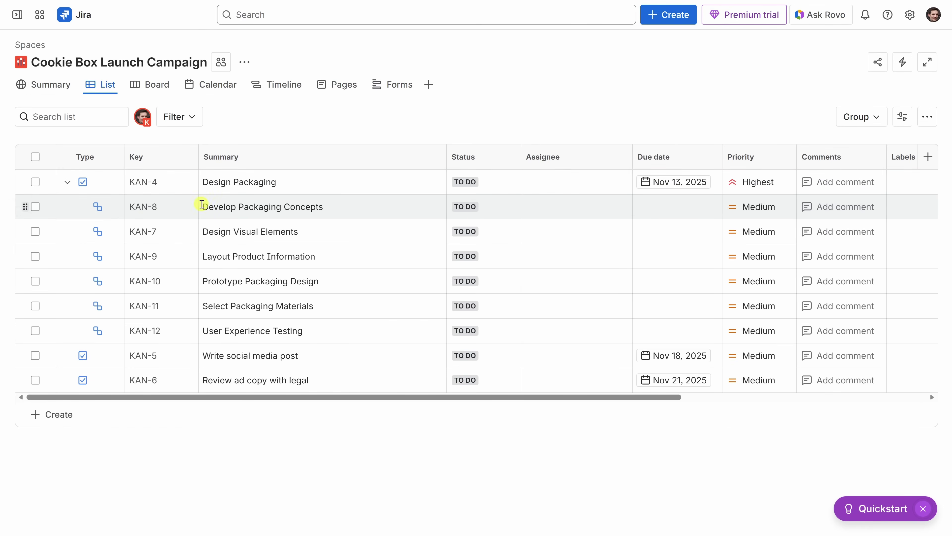
{"action": "left_click", "coordinate": [67, 182]}
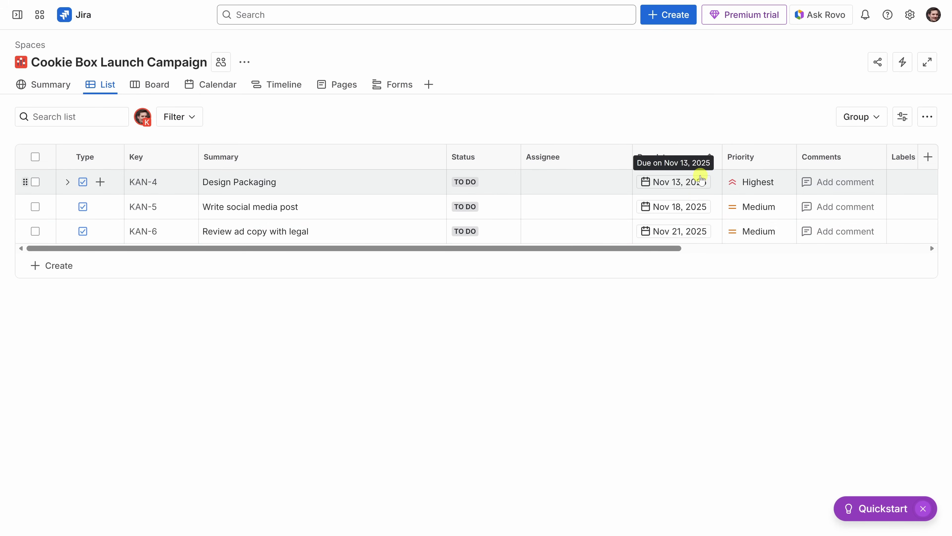
{"action": "left_click", "coordinate": [196, 120]}
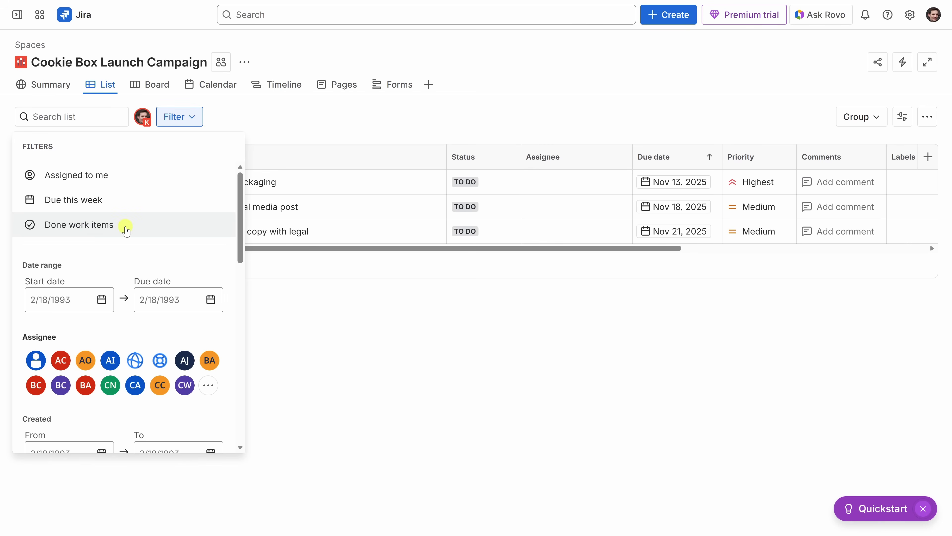
{"action": "scroll", "coordinate": [126, 229], "scroll_direction": "down", "scroll_amount": 8}
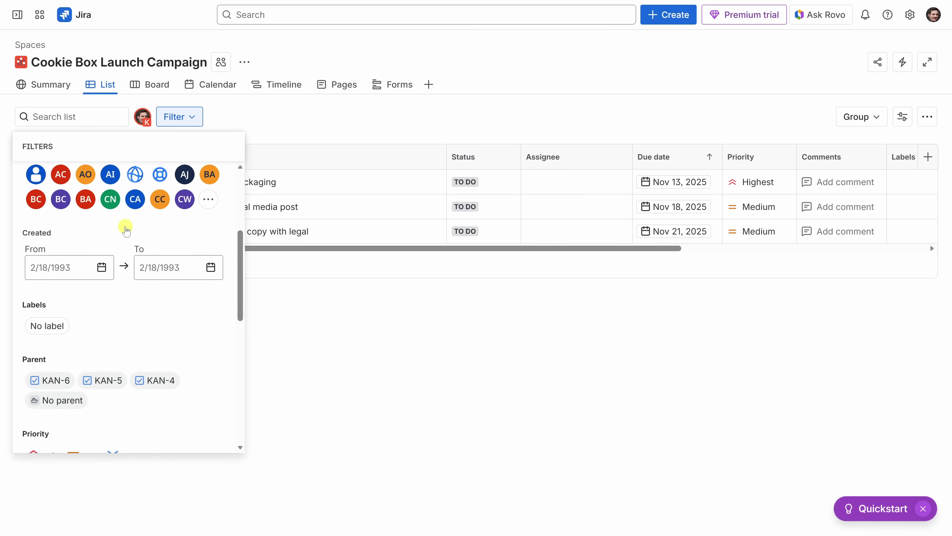
{"action": "scroll", "coordinate": [126, 223], "scroll_direction": "down", "scroll_amount": 2}
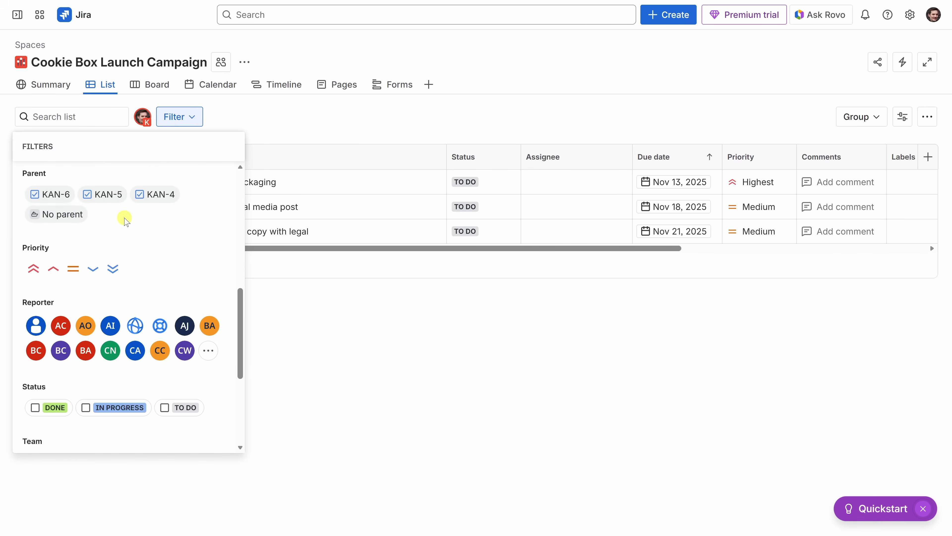
{"action": "left_click", "coordinate": [33, 270]}
{"action": "left_click", "coordinate": [374, 287]}
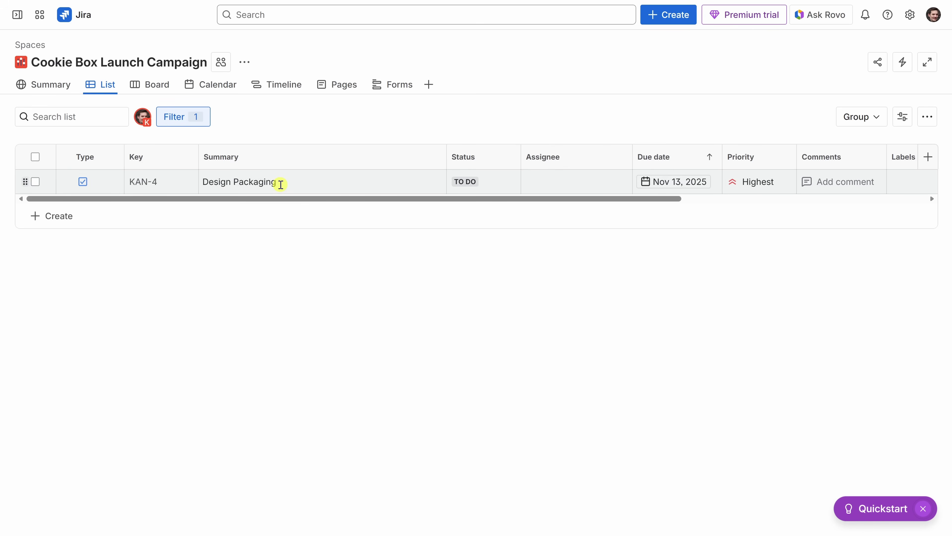
{"action": "left_click", "coordinate": [192, 119]}
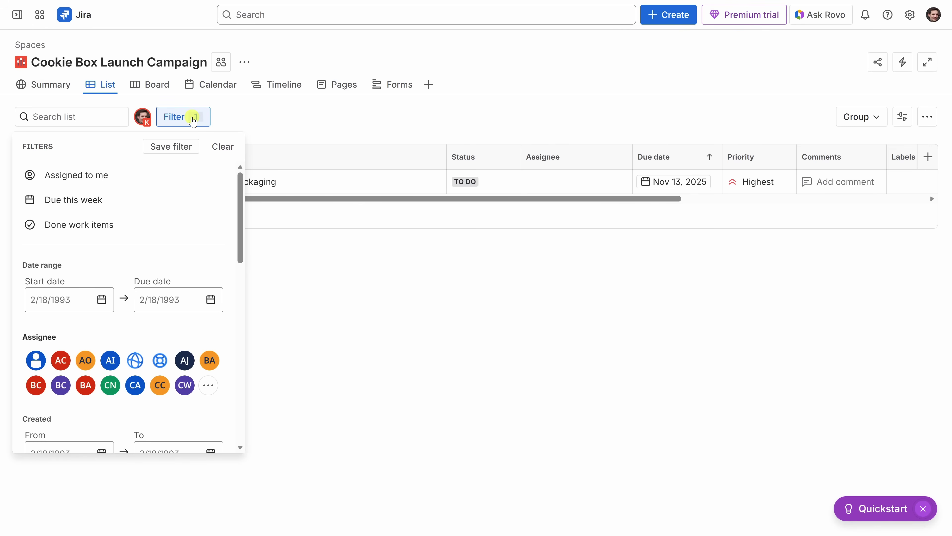
{"action": "left_click", "coordinate": [232, 148]}
{"action": "left_click", "coordinate": [264, 131]}
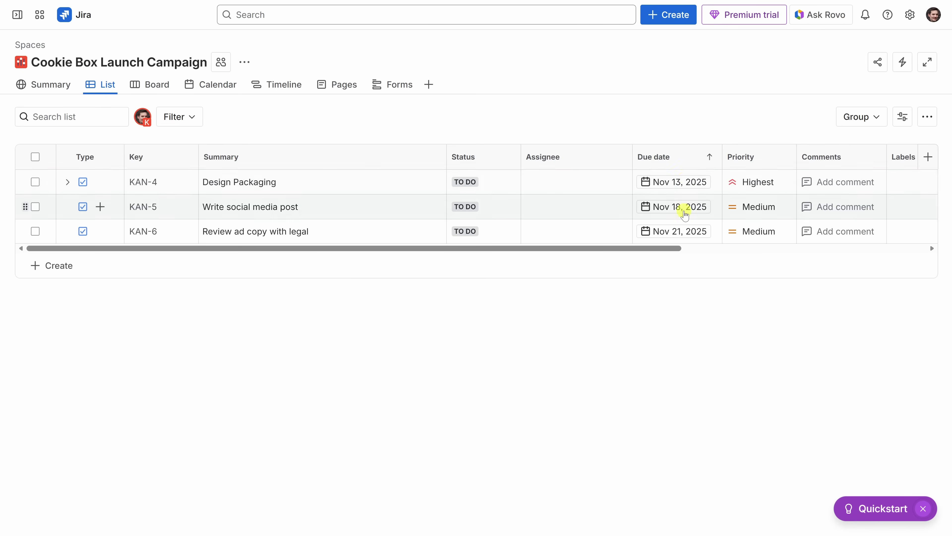
Sort tasks by due date oldest first and move the Priority column just before Due date
{"action": "left_click", "coordinate": [691, 156]}
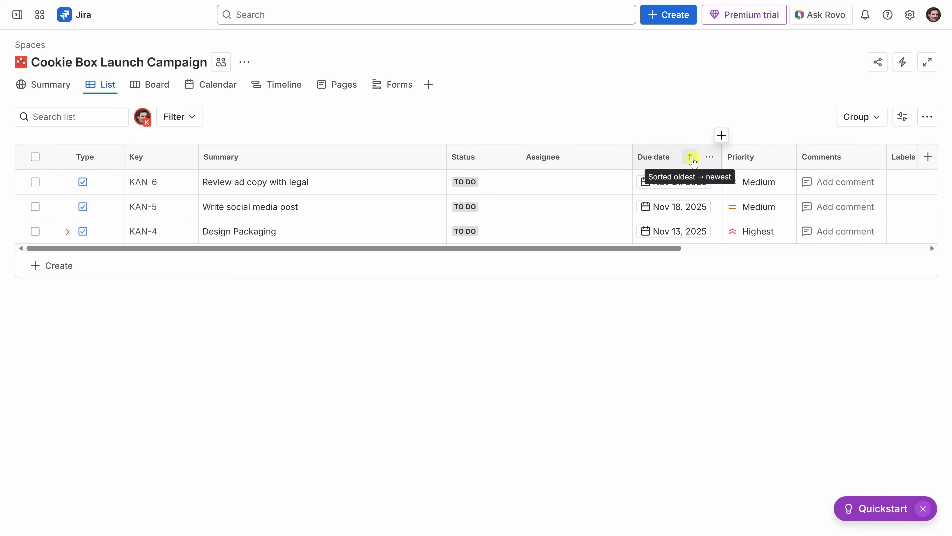
{"action": "left_click", "coordinate": [690, 157]}
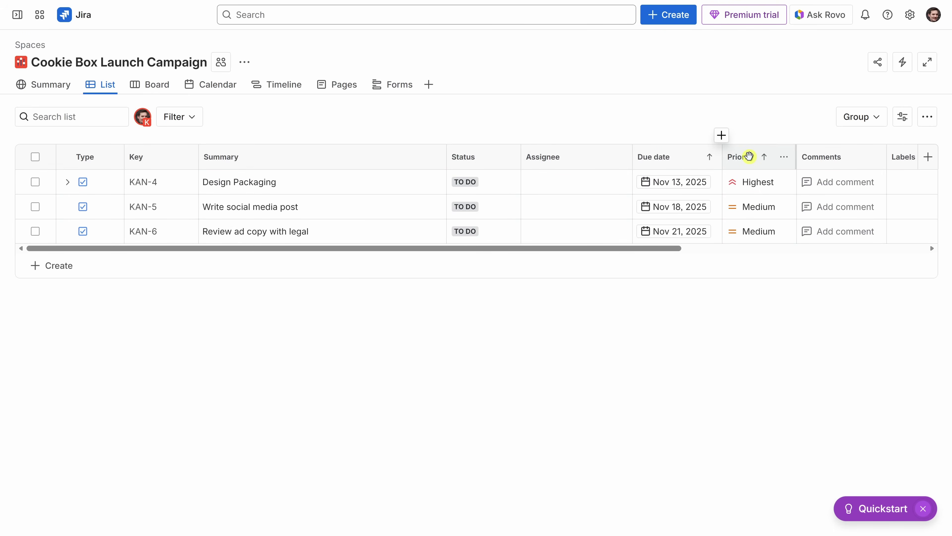
{"action": "left_click_drag", "start_coordinate": [749, 155], "coordinate": [663, 160]}
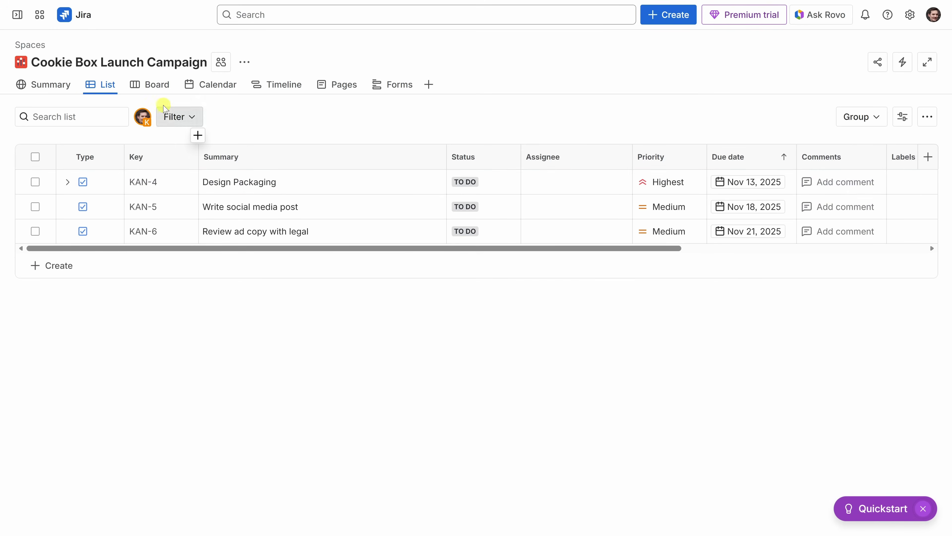
{"action": "left_click", "coordinate": [157, 85]}
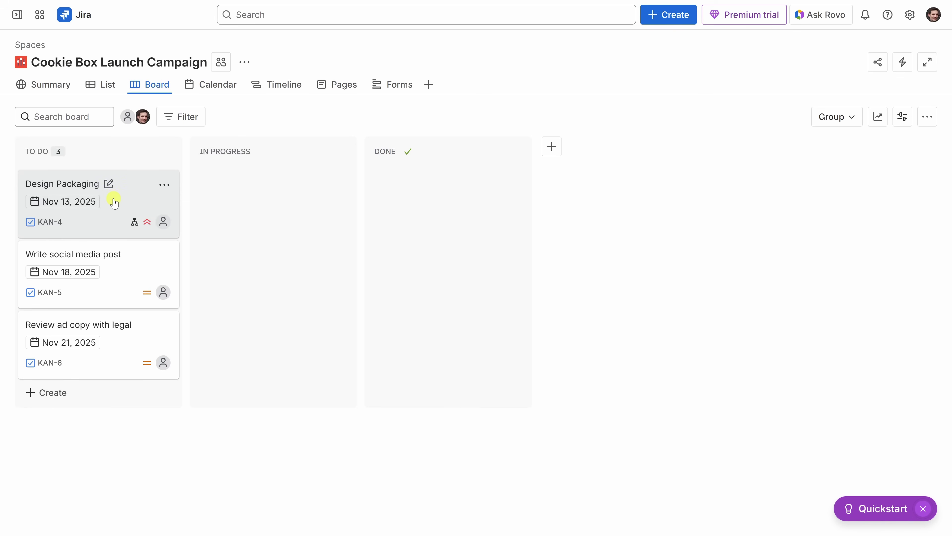
Drag the Design Packaging card (KAN-4) from To Do into the In Progress column
{"action": "left_click_drag", "start_coordinate": [114, 203], "coordinate": [277, 206]}
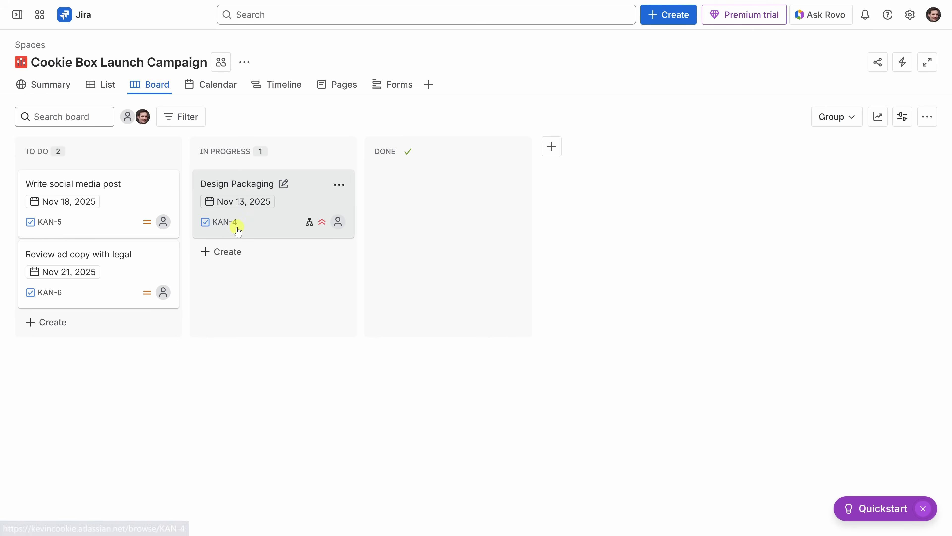
View the campaign tasks on the Calendar, then switch to the empty Timeline view
{"action": "left_click", "coordinate": [219, 87]}
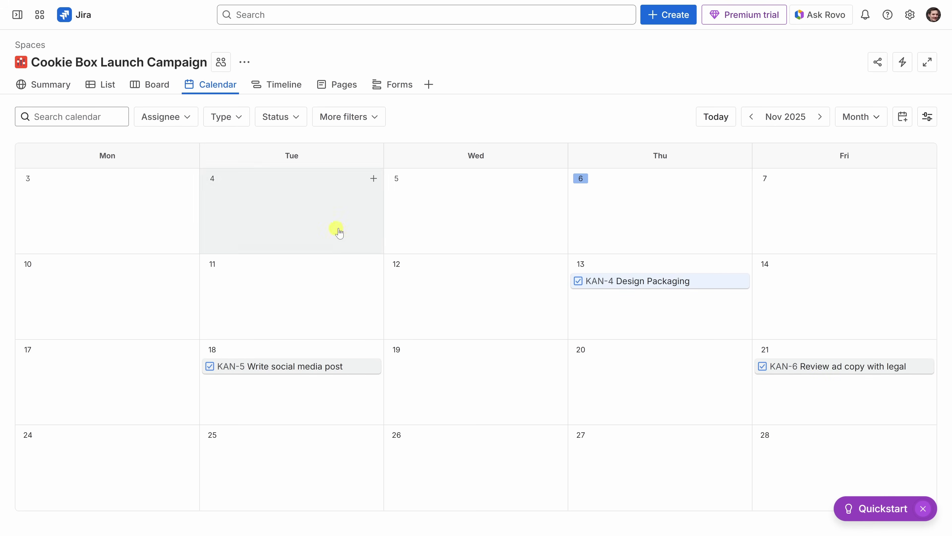
{"action": "left_click", "coordinate": [282, 85]}
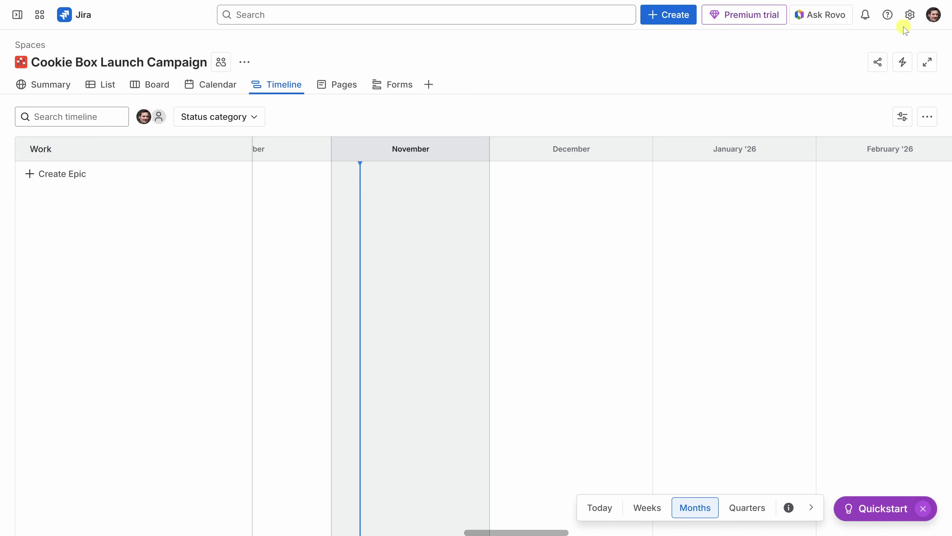
Invite two teammates by pasting their e-mail addresses in Atlassian Administration User management
{"action": "left_click", "coordinate": [912, 18]}
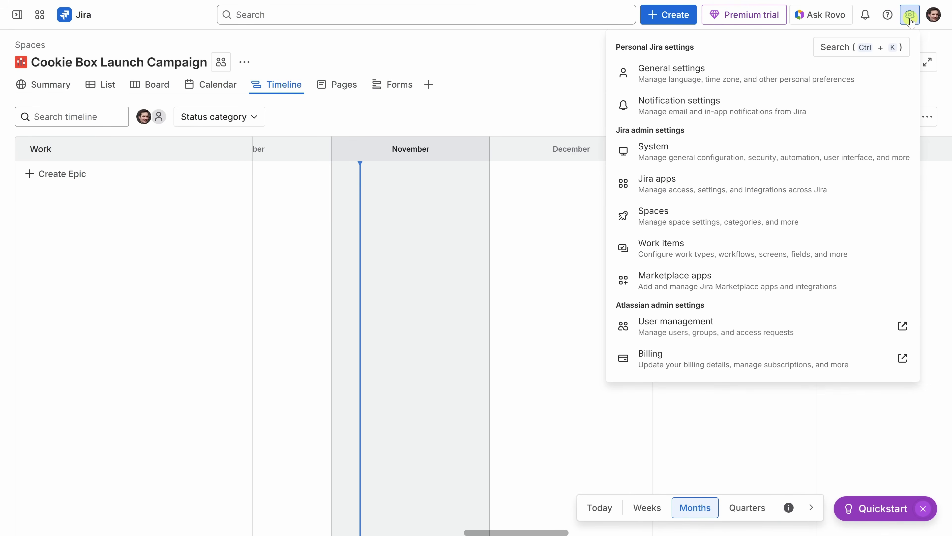
{"action": "left_click", "coordinate": [712, 330]}
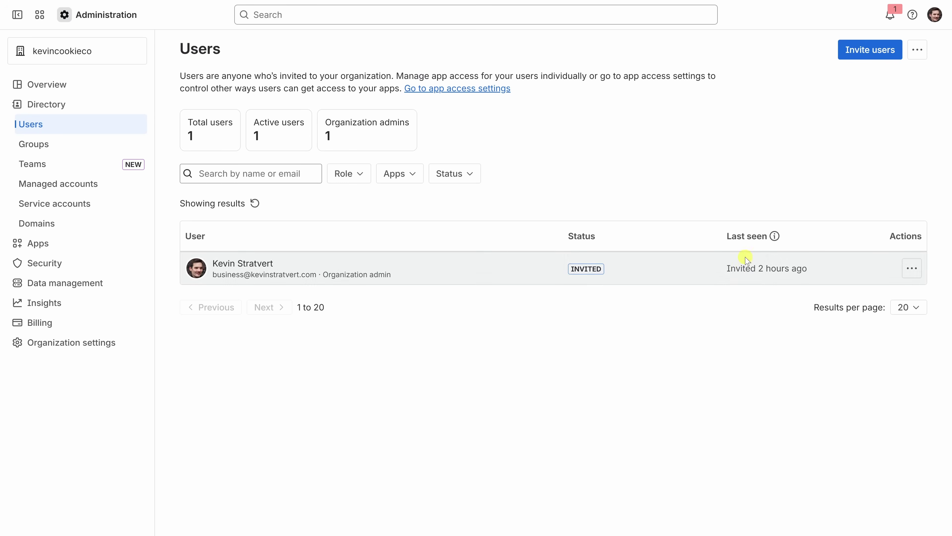
{"action": "left_click", "coordinate": [847, 59]}
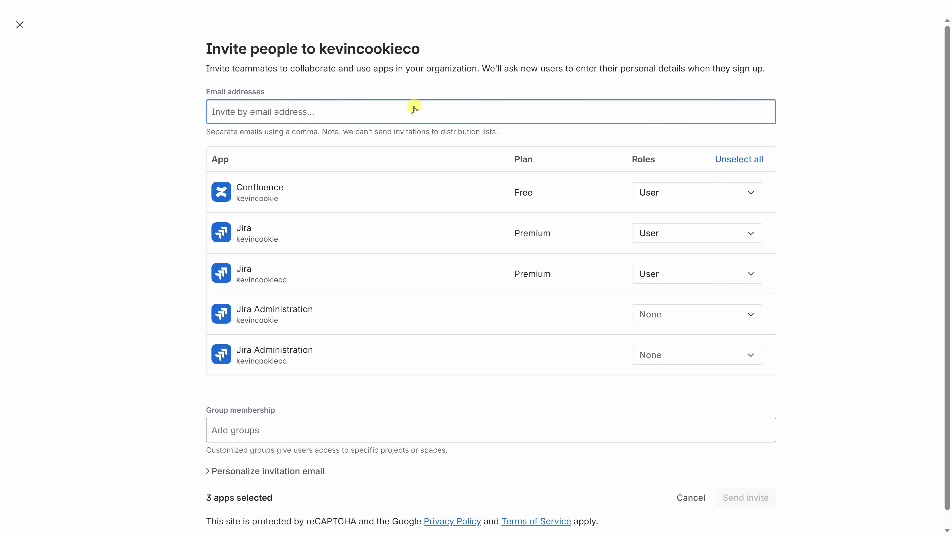
{"action": "key", "text": "ctrl+v"}
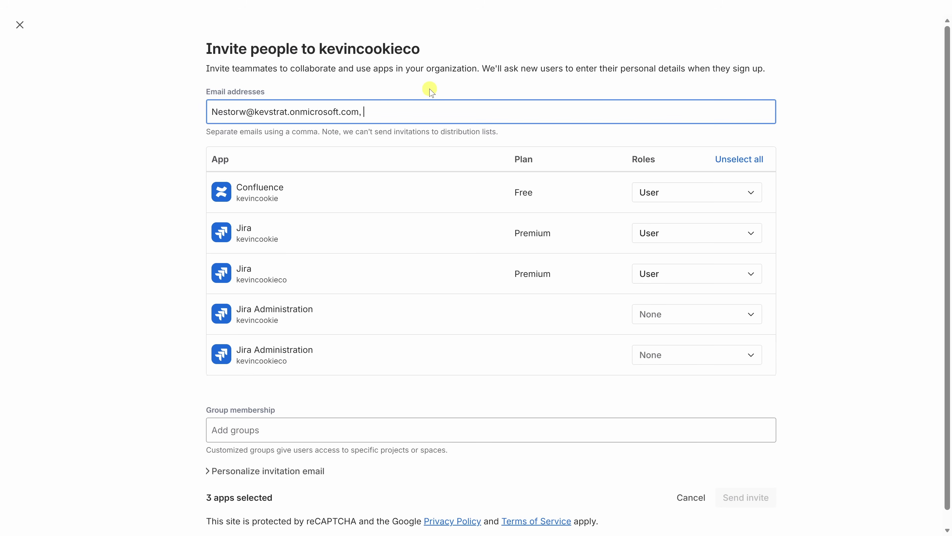
{"action": "key", "text": "ctrl+v"}
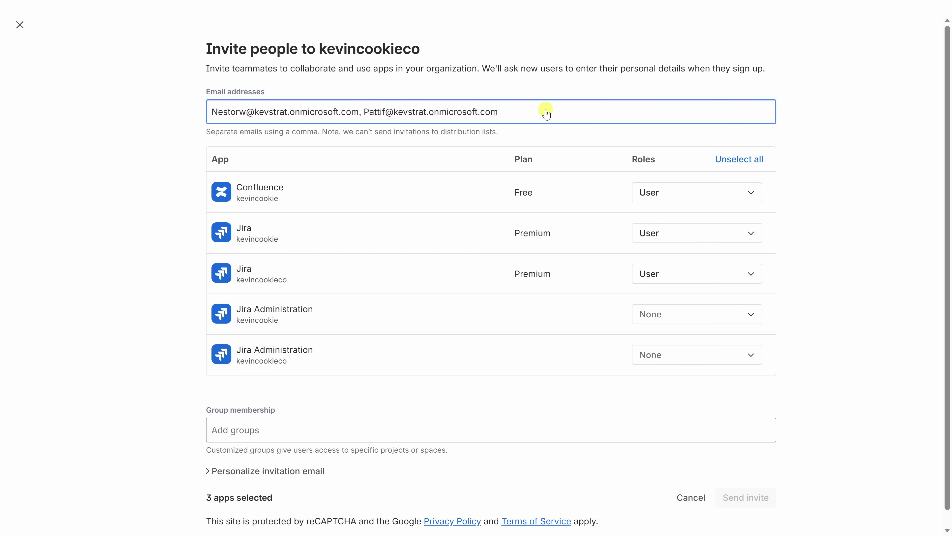
{"action": "scroll", "coordinate": [680, 209], "scroll_direction": "down", "scroll_amount": 1}
{"action": "left_click", "coordinate": [805, 367]}
{"action": "left_click", "coordinate": [747, 481]}
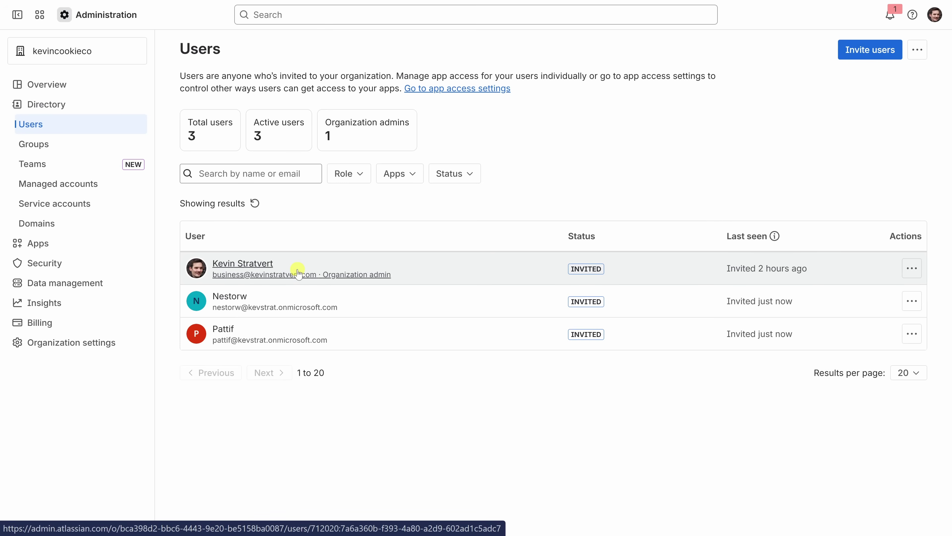
In the List view, assign KAN-6 'Review ad copy with legal' to the invited teammate and open it
{"action": "mouse_move", "coordinate": [181, 4]}
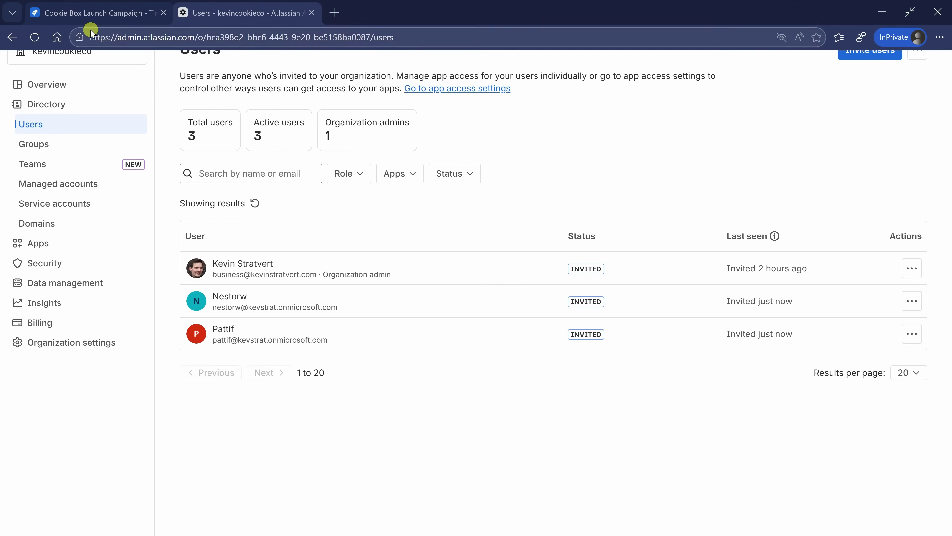
{"action": "left_click", "coordinate": [82, 15]}
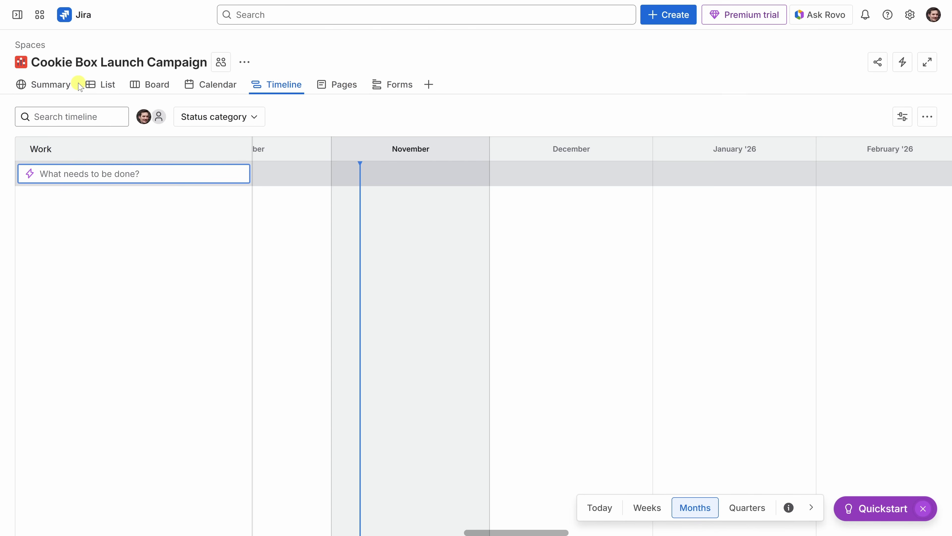
{"action": "left_click", "coordinate": [108, 86]}
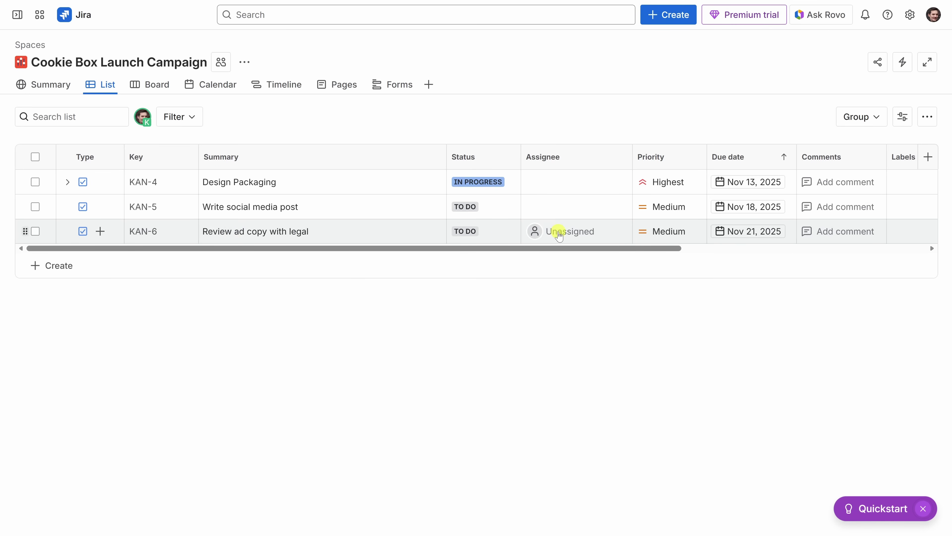
{"action": "left_click", "coordinate": [562, 231]}
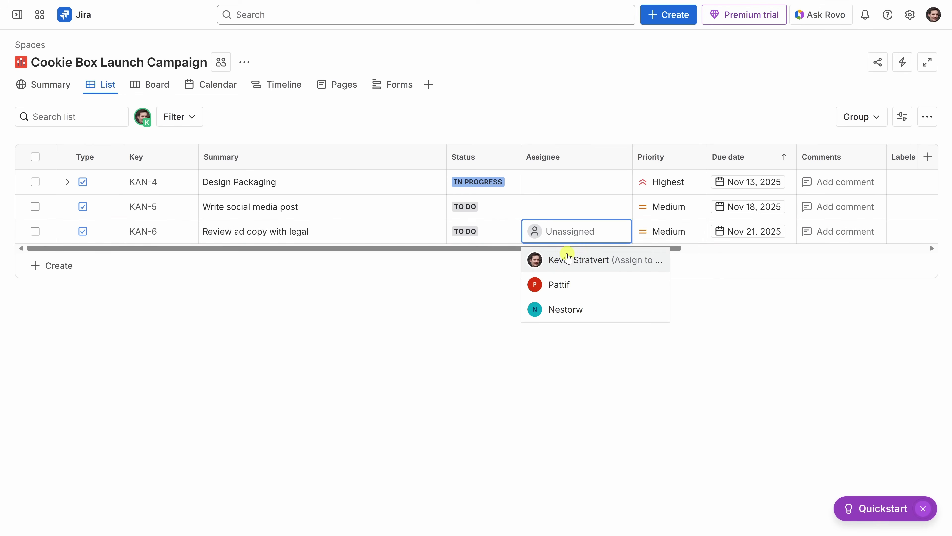
{"action": "left_click", "coordinate": [583, 314]}
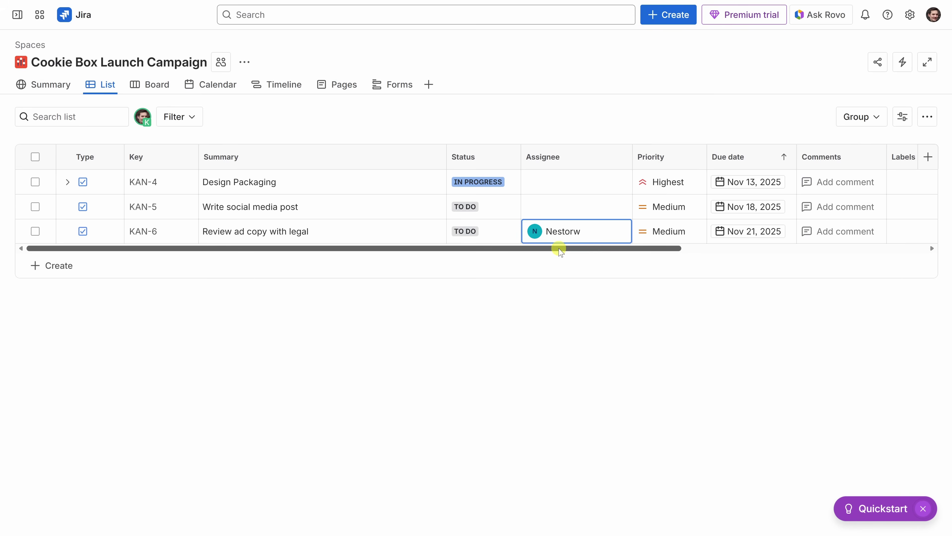
{"action": "left_click", "coordinate": [142, 236]}
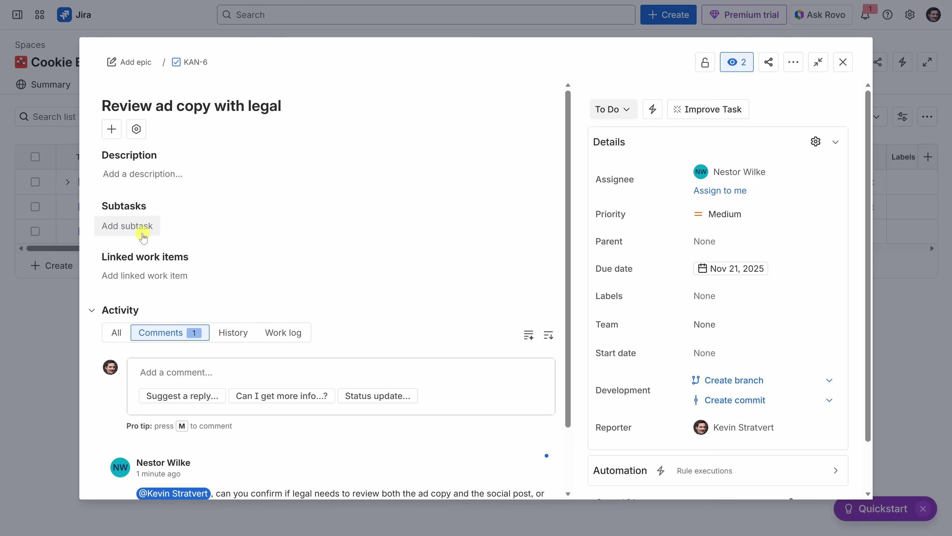
Reply to the teammate's comment on KAN-6 that only the ad copy needs legal review
{"action": "scroll", "coordinate": [143, 236], "scroll_direction": "down", "scroll_amount": 2}
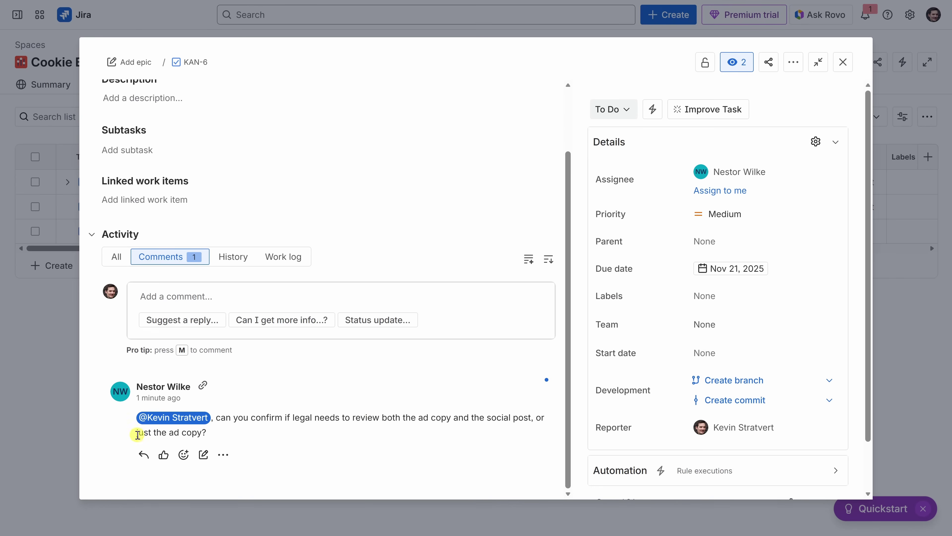
{"action": "left_click", "coordinate": [144, 455]}
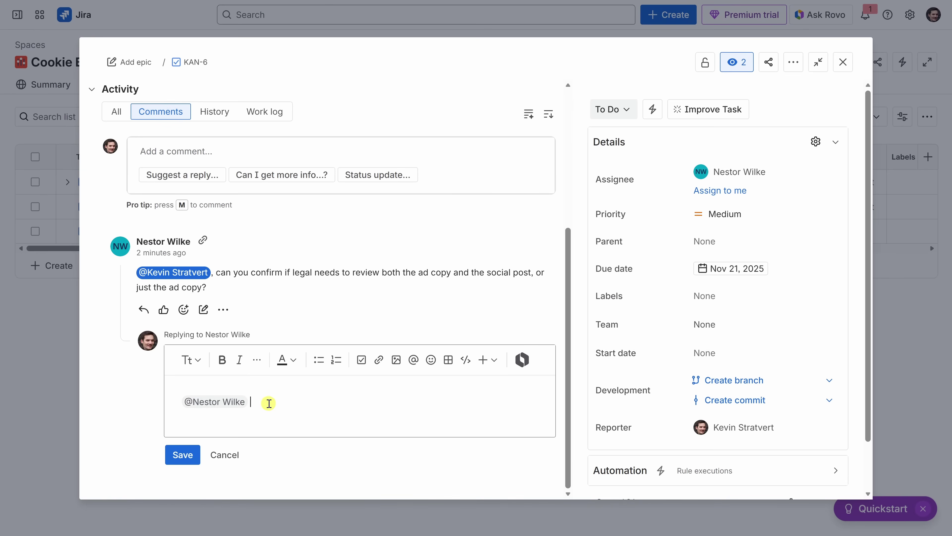
{"action": "type", "text": "Just the ad copy. Thanks!"}
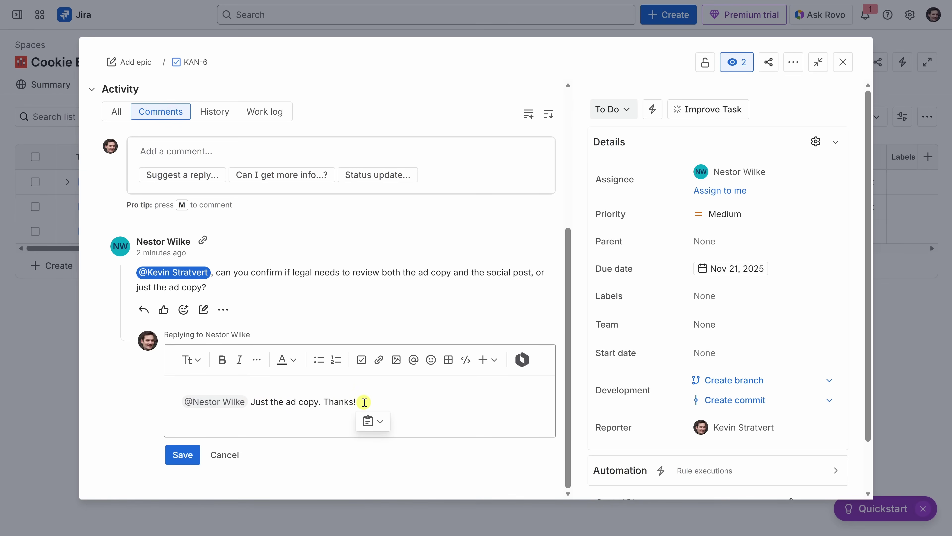
{"action": "left_click", "coordinate": [173, 456]}
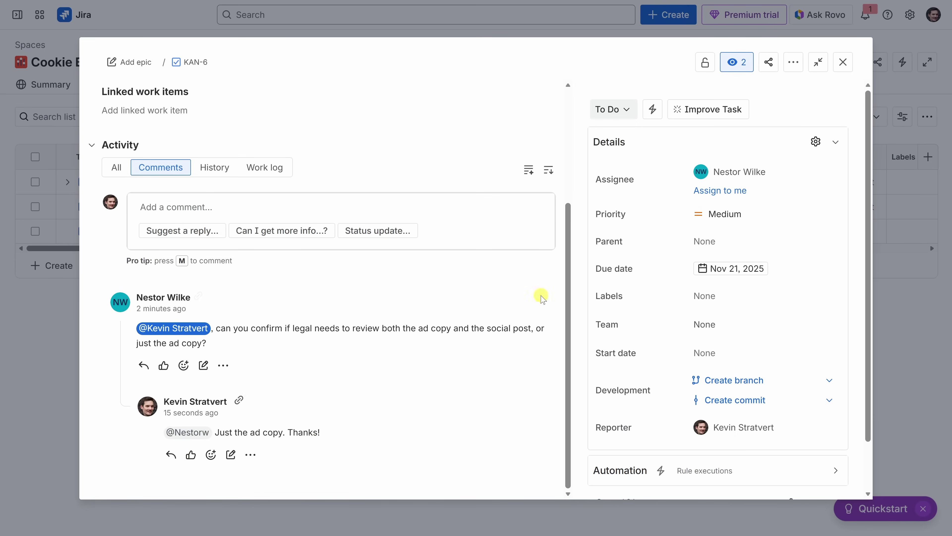
{"action": "left_click", "coordinate": [845, 62]}
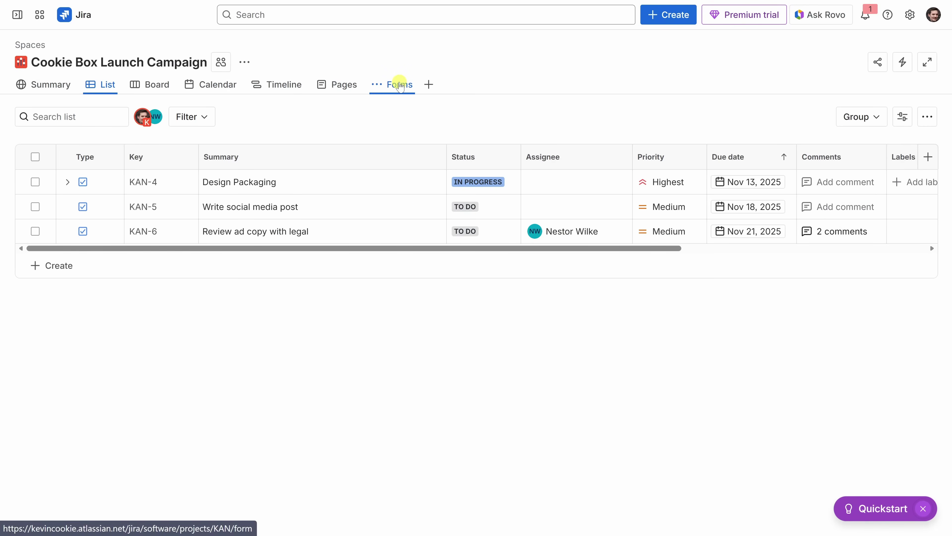
Go to the Forms section of the Cookie Box Launch Campaign space
{"action": "left_click", "coordinate": [400, 84]}
Create a new Task form titled 'Marketing Content Request Form'
{"action": "left_click", "coordinate": [474, 467]}
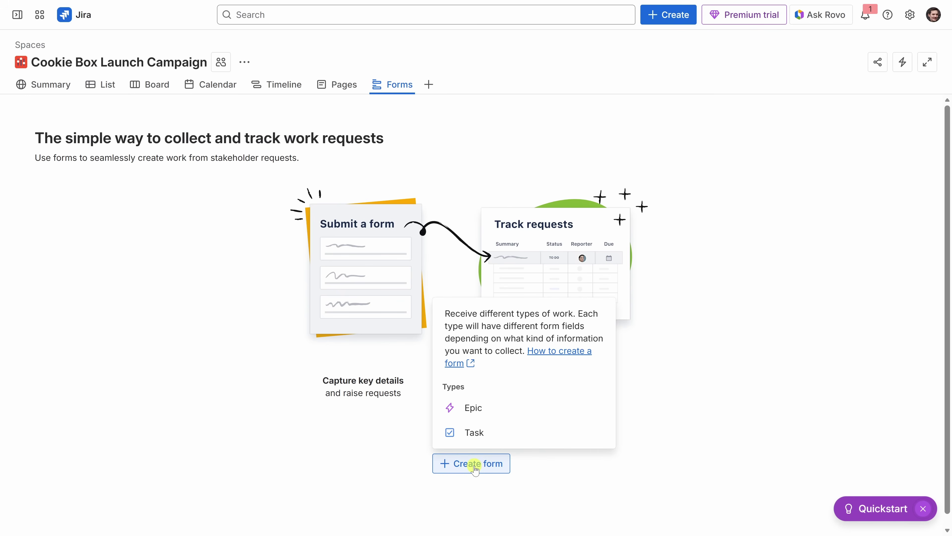
{"action": "left_click", "coordinate": [482, 438]}
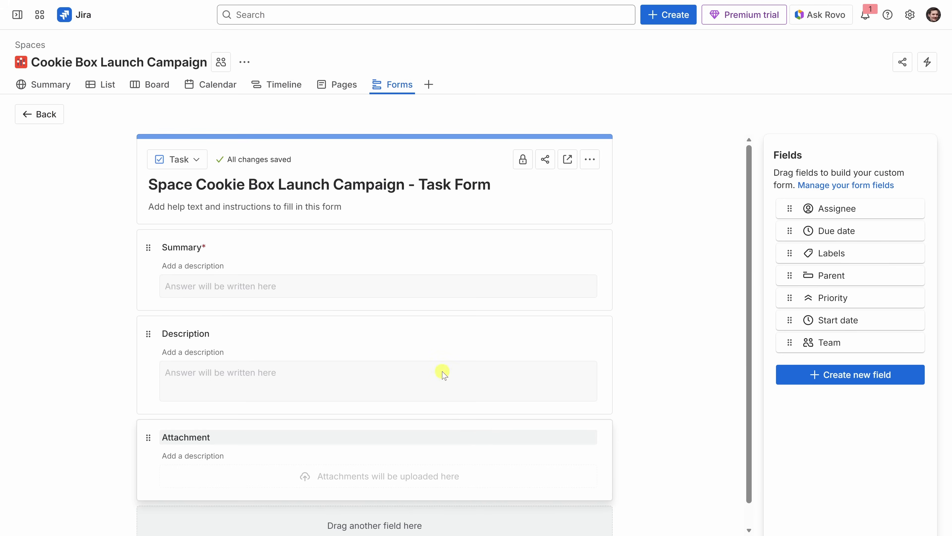
{"action": "left_click", "coordinate": [381, 184]}
{"action": "left_click_drag", "start_coordinate": [500, 183], "coordinate": [145, 182]}
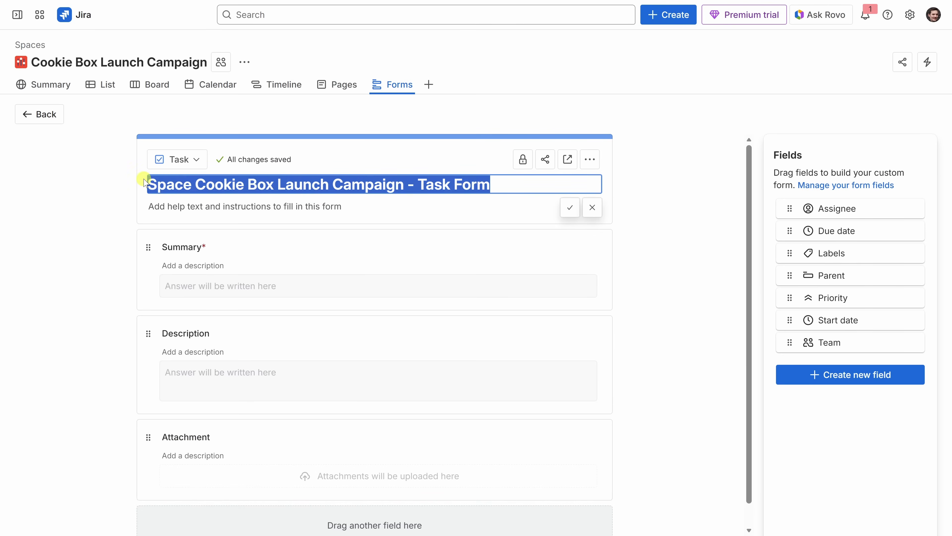
{"action": "type", "text": "Marketing Content Request Form"}
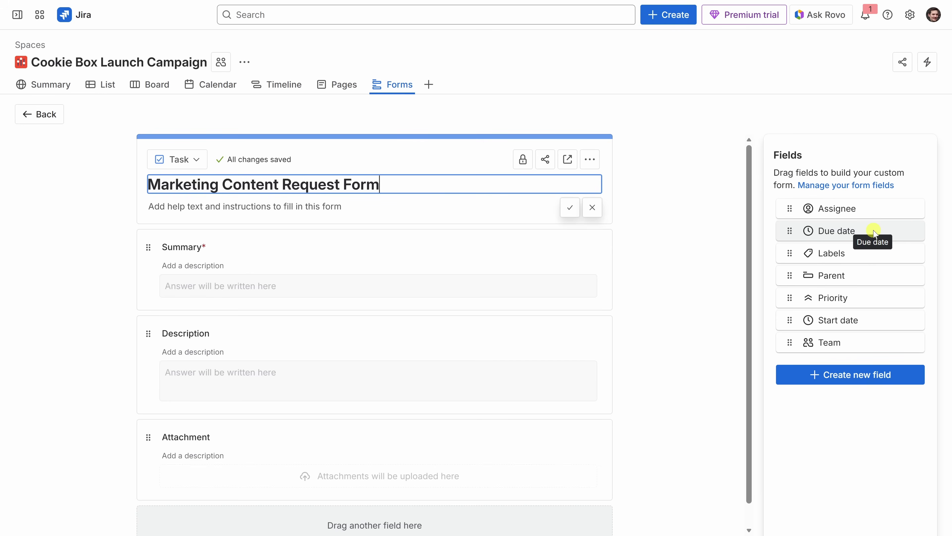
Add a Due date field to the form and open its preview
{"action": "left_click_drag", "start_coordinate": [839, 230], "coordinate": [408, 516]}
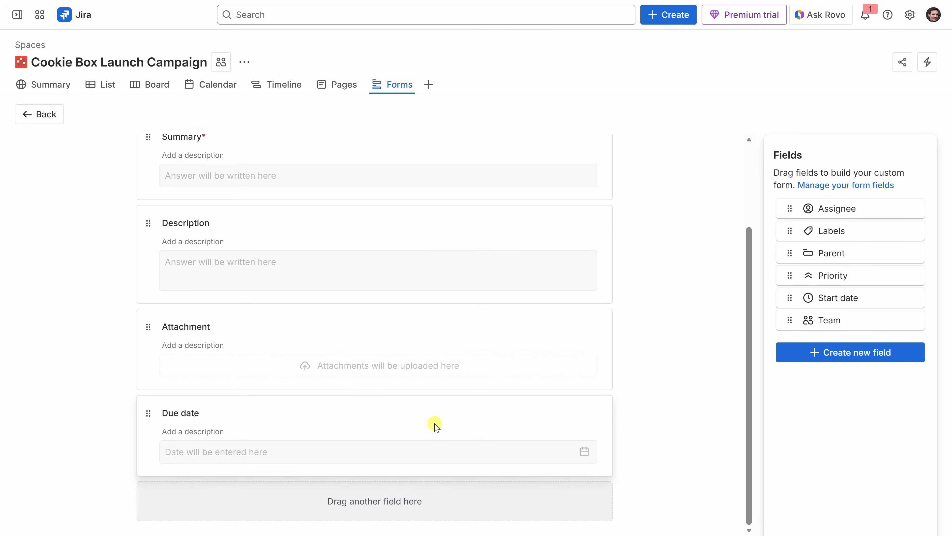
{"action": "scroll", "coordinate": [433, 427], "scroll_direction": "up", "scroll_amount": 3}
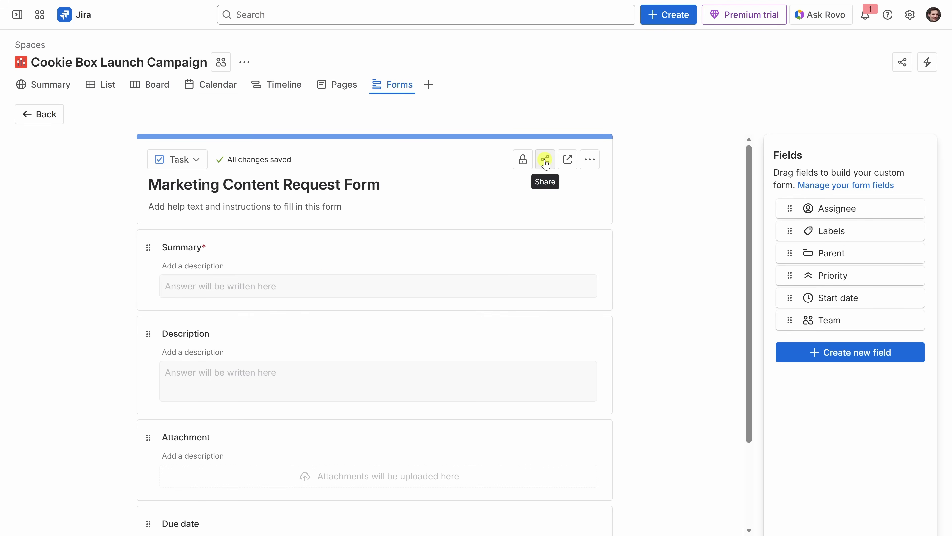
{"action": "left_click", "coordinate": [567, 165]}
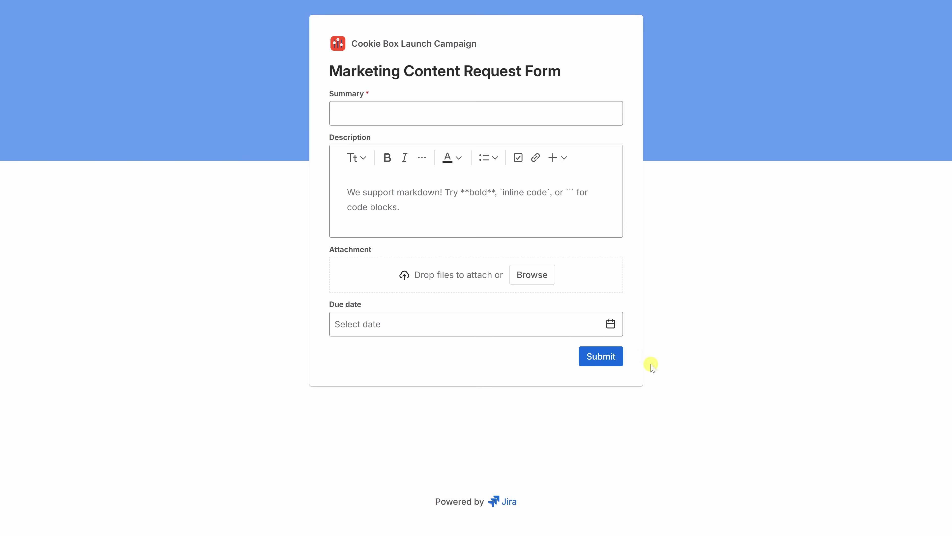
Submit 'Create new banner graphic for Cookie Box Launch Box' with a web-banner description, due November 21
{"action": "left_click", "coordinate": [357, 113]}
{"action": "type", "text": "Create new banner graphic for Cookie Box Launch Box"}
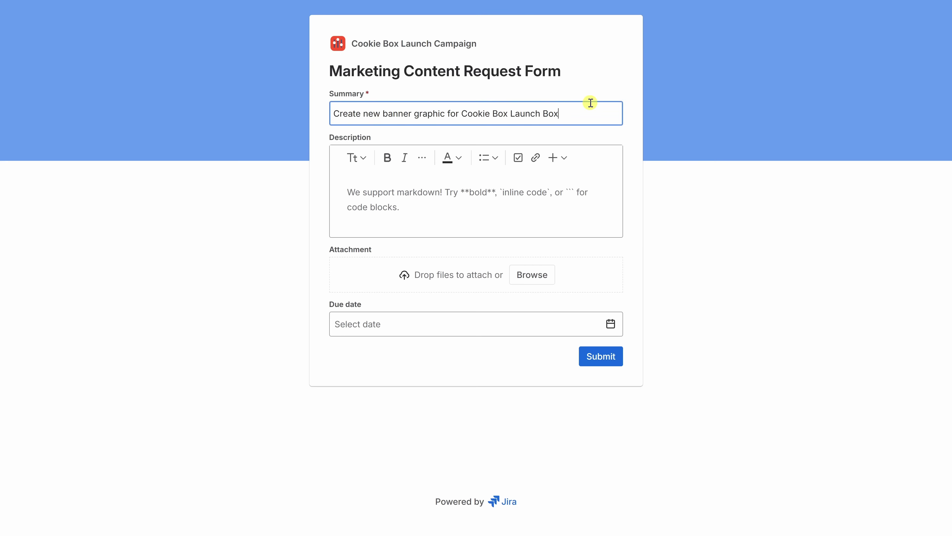
{"action": "left_click", "coordinate": [430, 198]}
{"action": "type", "text": "We need a web banner promoting the Cookie Box Launch Box for the homepage and social channels. Please include images of the new packaging, a “Limited Edition” badge, and the campaign tagline: “Freshly baked joy, straight to your door.”"}
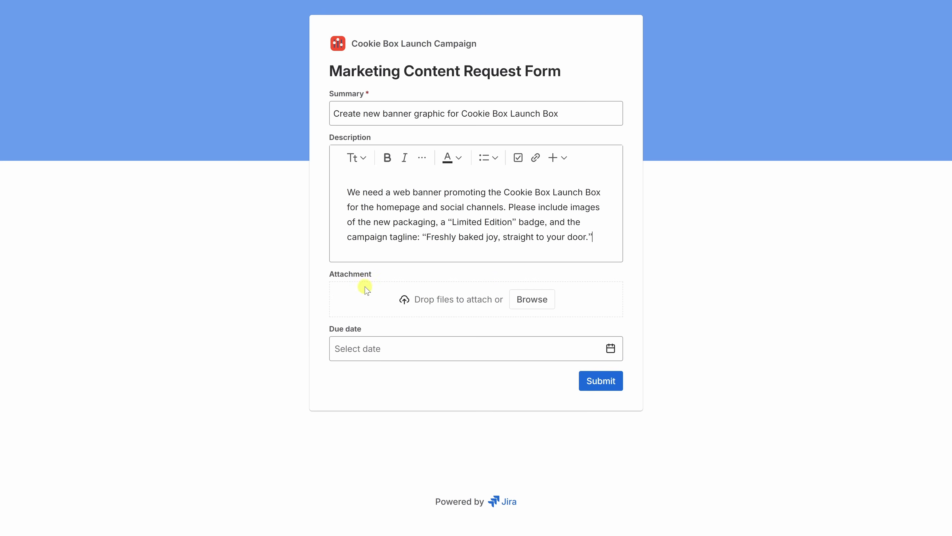
{"action": "left_click", "coordinate": [476, 354]}
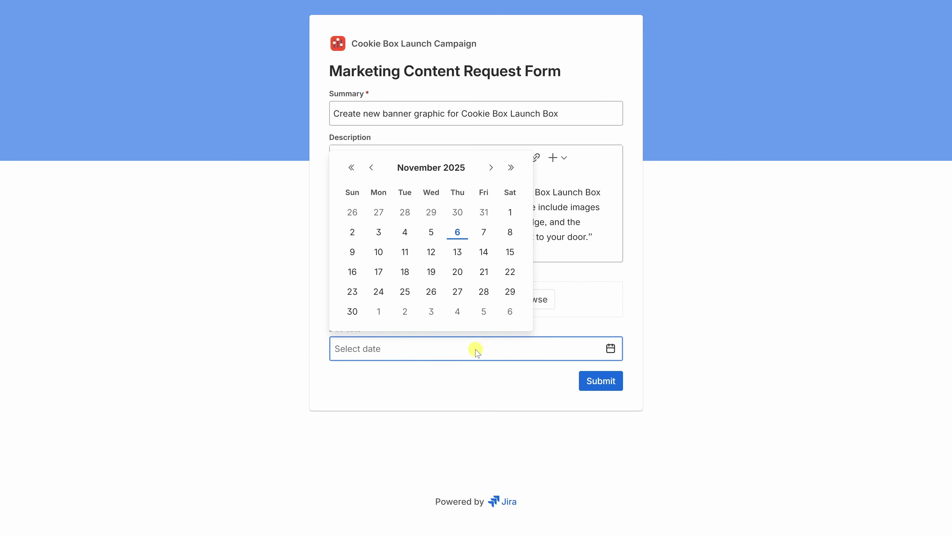
{"action": "left_click", "coordinate": [484, 272]}
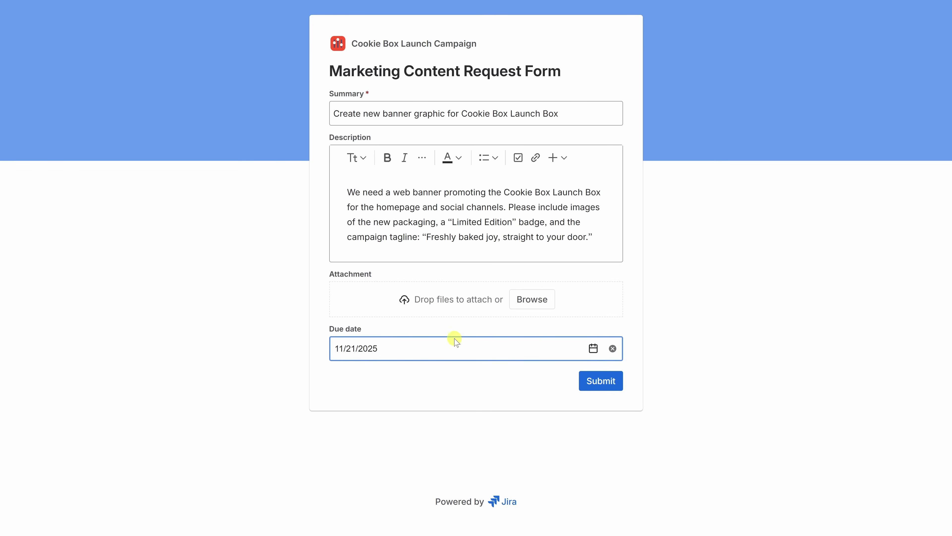
{"action": "left_click", "coordinate": [599, 383]}
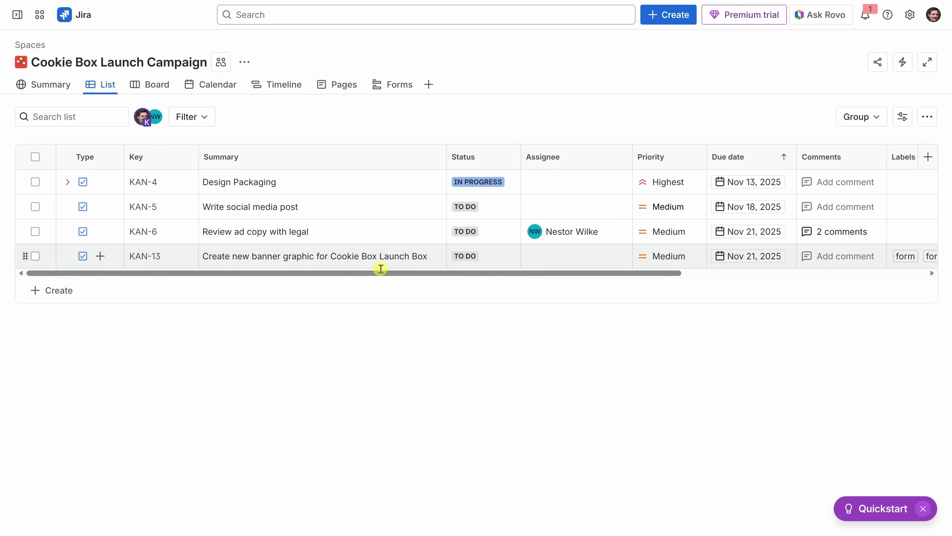
{"action": "left_click_drag", "start_coordinate": [382, 275], "coordinate": [653, 273]}
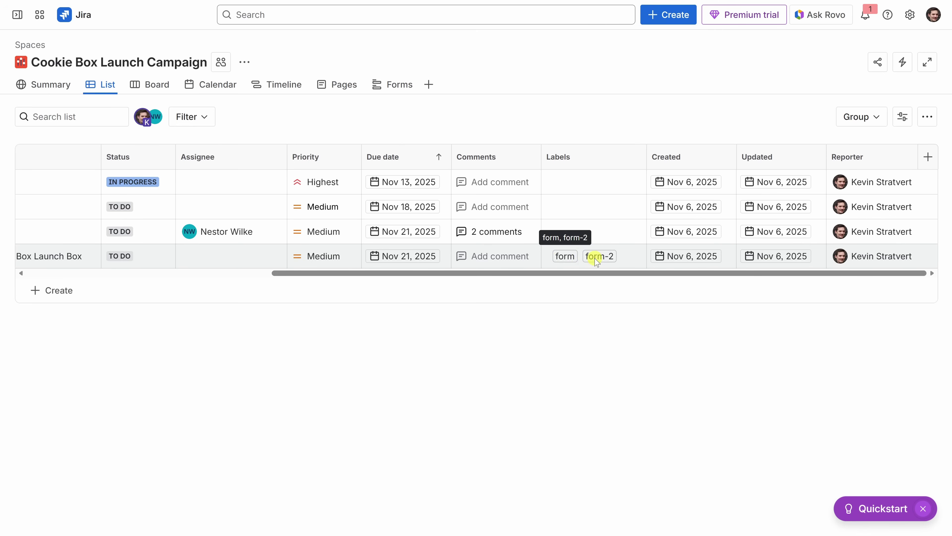
{"action": "left_click_drag", "start_coordinate": [595, 272], "coordinate": [234, 277]}
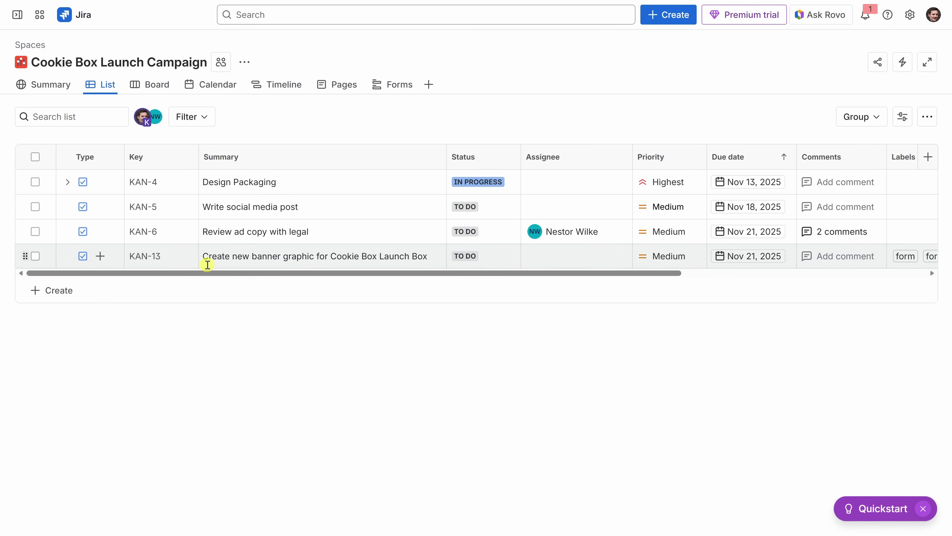
{"action": "key", "text": "alt+Tab"}
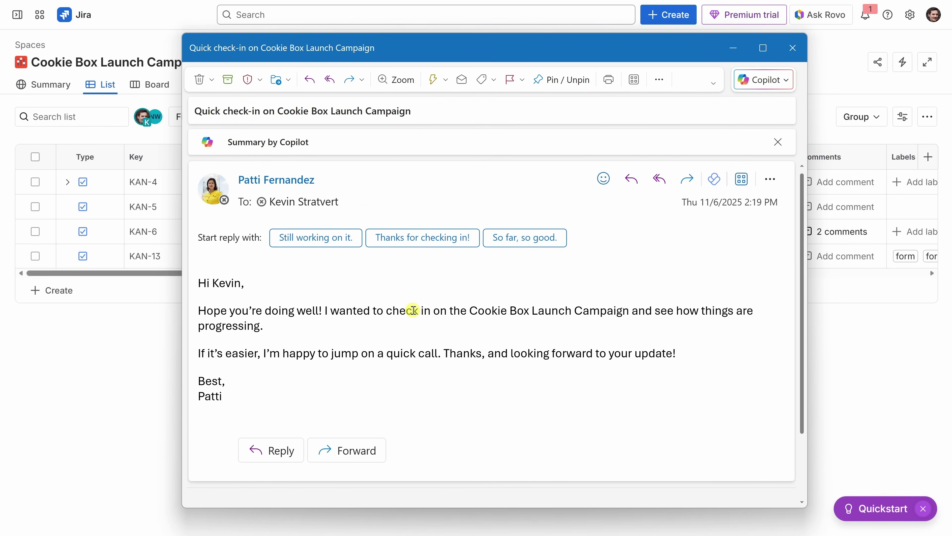
{"action": "left_click_drag", "start_coordinate": [470, 310], "coordinate": [694, 377]}
{"action": "left_click", "coordinate": [694, 378]}
{"action": "left_click", "coordinate": [735, 47]}
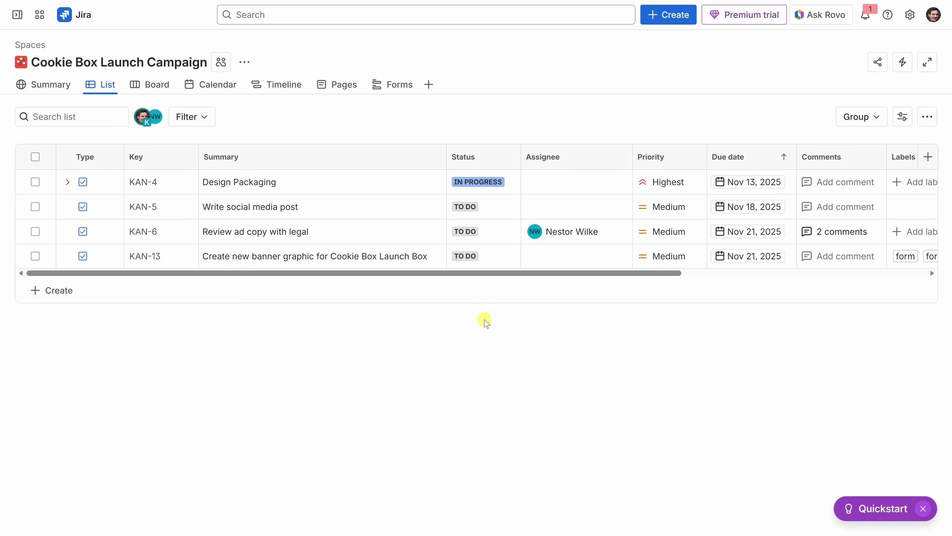
Have Rovo generate a quick Cookie Box Launch Campaign update and review its ad-copy-focused reply
{"action": "left_click", "coordinate": [822, 22]}
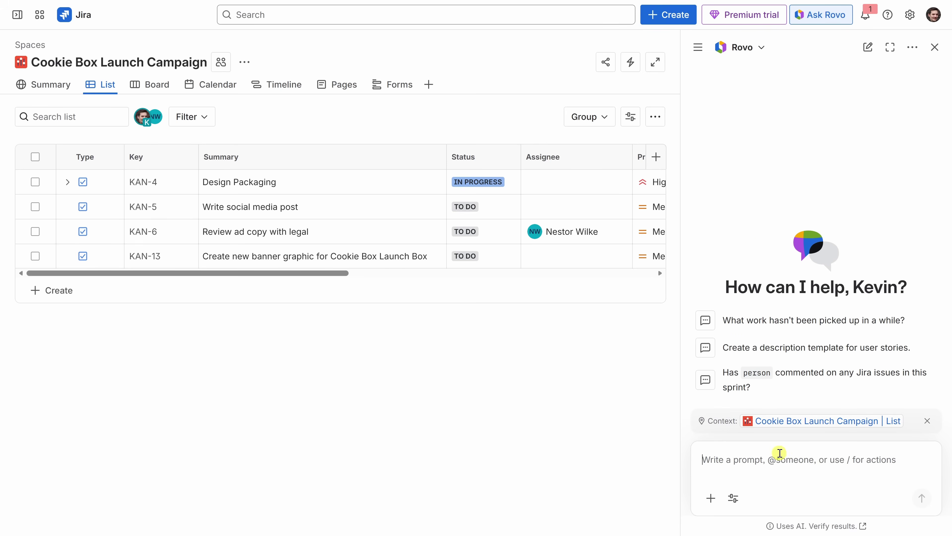
{"action": "type", "text": "Write a quick project update on the Cookie Box Launch Campaign."}
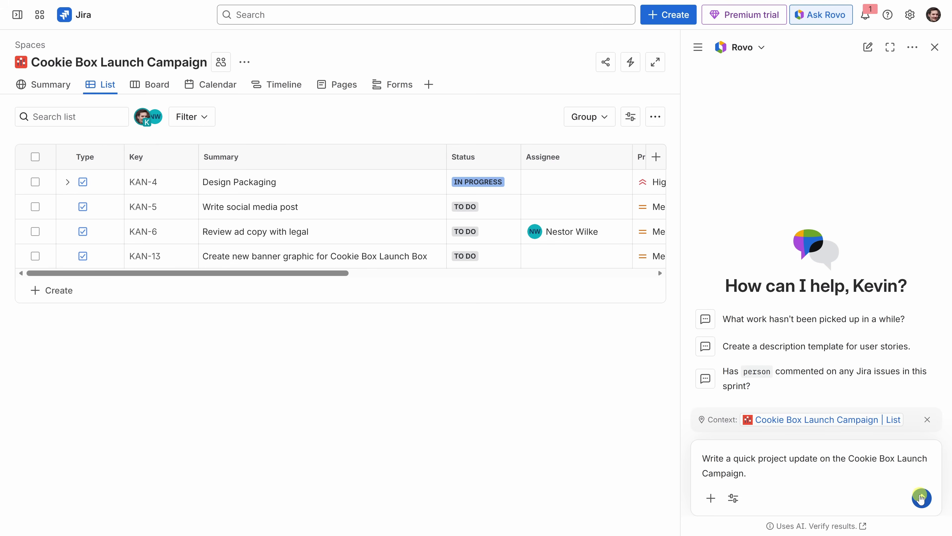
{"action": "left_click", "coordinate": [922, 497]}
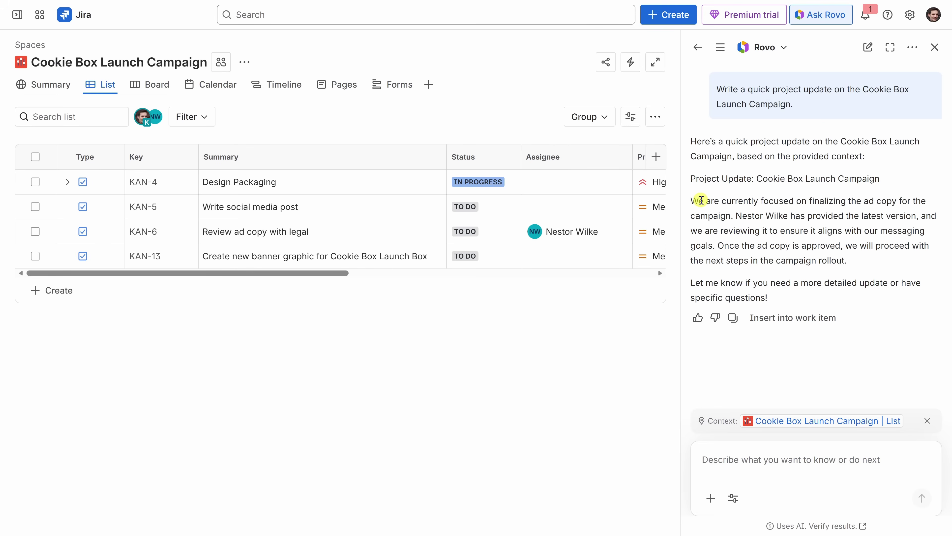
{"action": "left_click_drag", "start_coordinate": [698, 200], "coordinate": [869, 230]}
{"action": "left_click", "coordinate": [831, 277]}
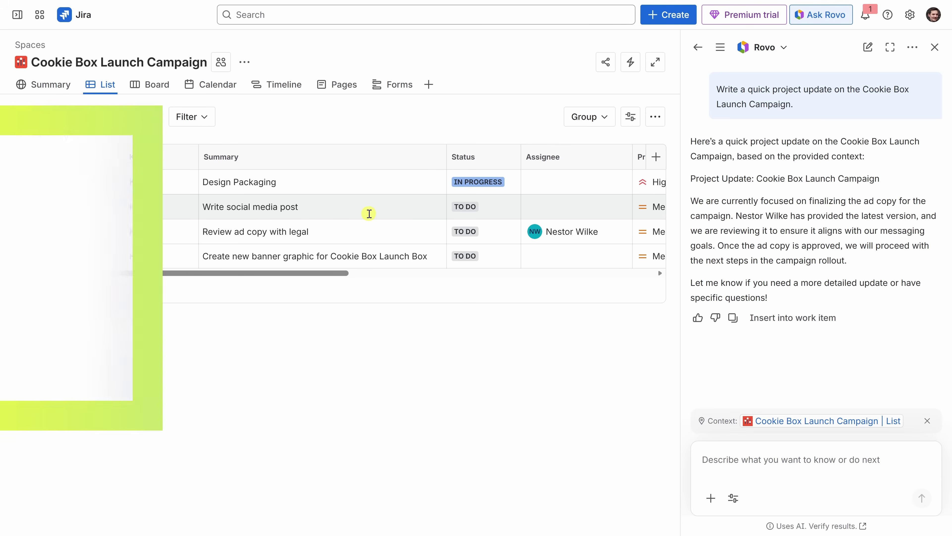
{"action": "scroll", "coordinate": [851, 153], "scroll_direction": "down", "scroll_amount": 4}
{"action": "scroll", "coordinate": [851, 153], "scroll_direction": "down", "scroll_amount": 5}
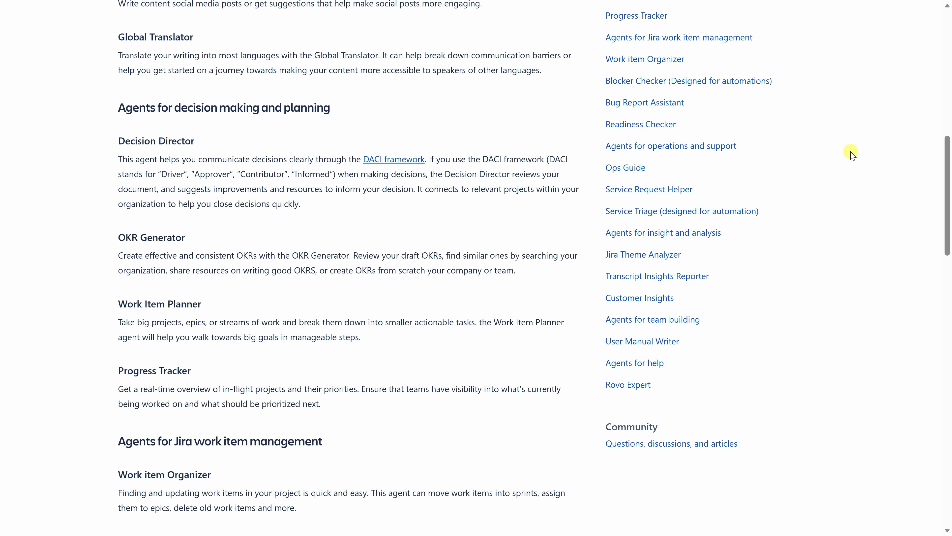
{"action": "scroll", "coordinate": [852, 154], "scroll_direction": "down", "scroll_amount": 4}
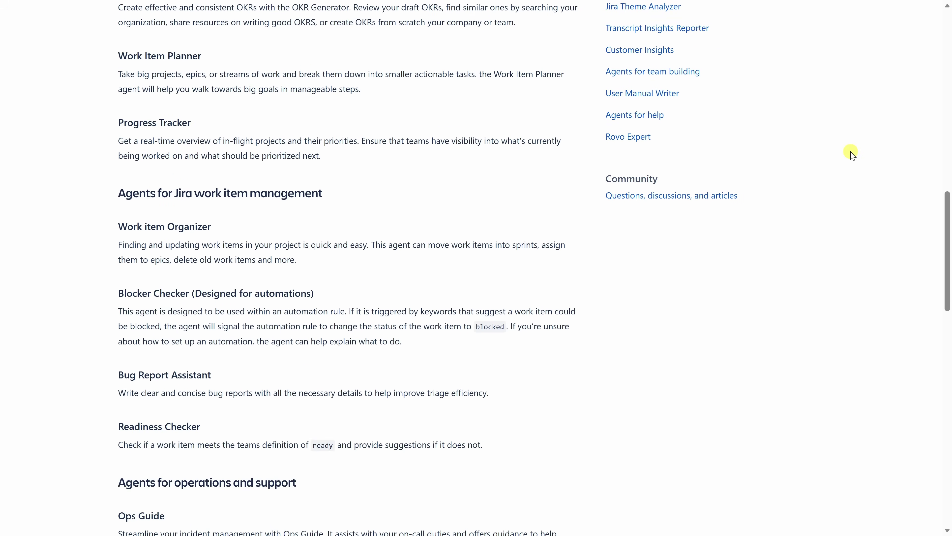
{"action": "scroll", "coordinate": [851, 153], "scroll_direction": "down", "scroll_amount": 5}
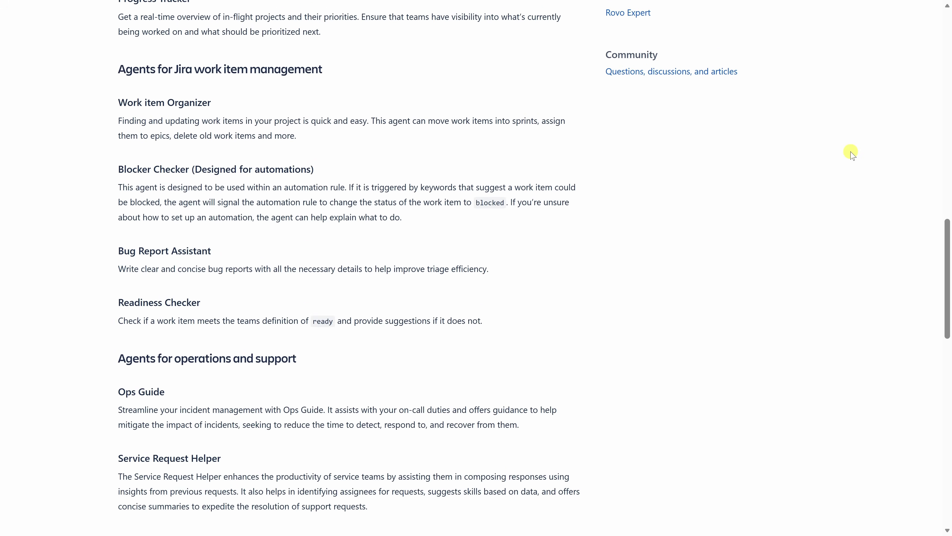
{"action": "scroll", "coordinate": [851, 153], "scroll_direction": "down", "scroll_amount": 5}
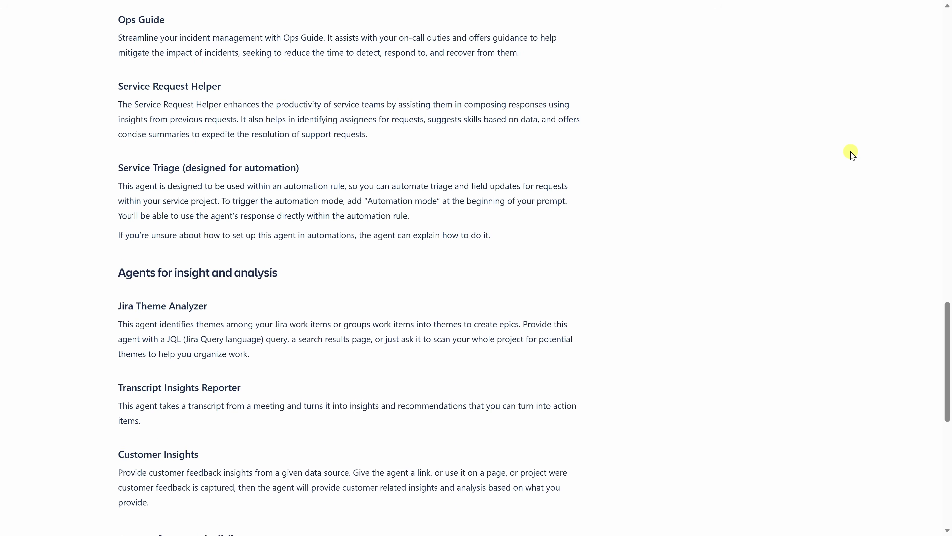
{"action": "scroll", "coordinate": [851, 153], "scroll_direction": "down", "scroll_amount": 6}
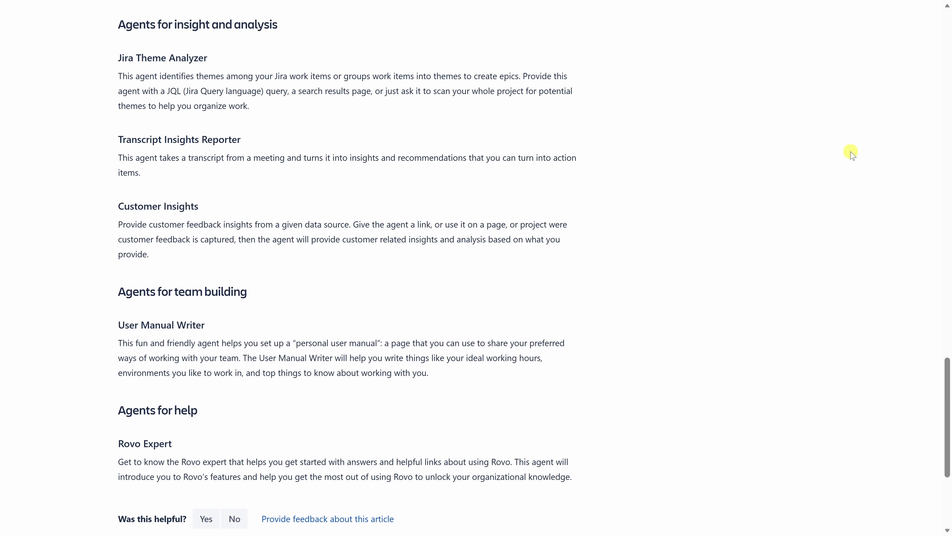
{"action": "scroll", "coordinate": [851, 153], "scroll_direction": "down", "scroll_amount": 3}
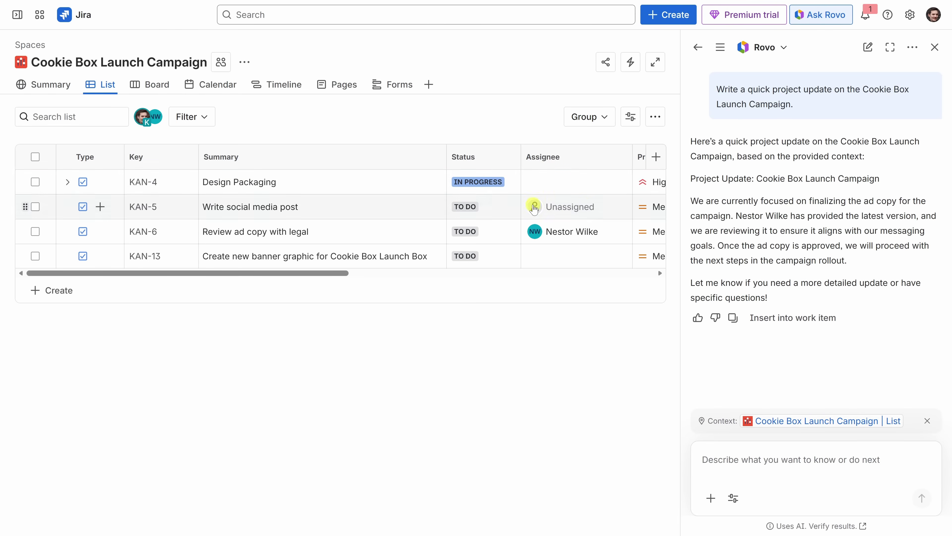
{"action": "left_click", "coordinate": [587, 207]}
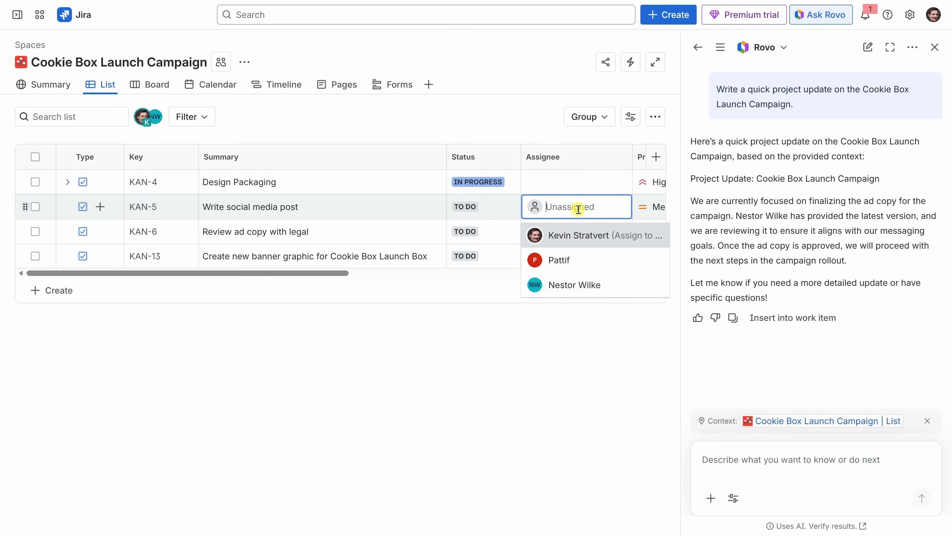
{"action": "left_click", "coordinate": [455, 329]}
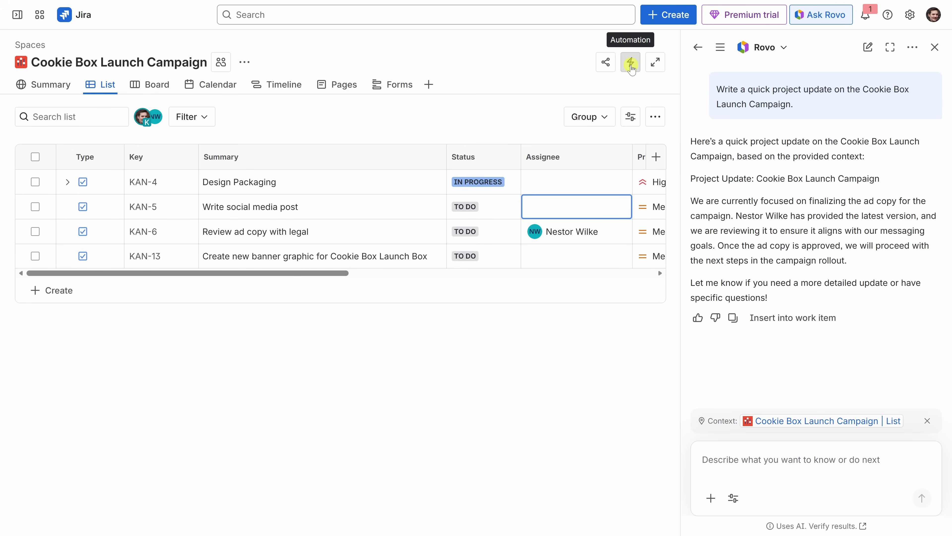
{"action": "left_click", "coordinate": [631, 64]}
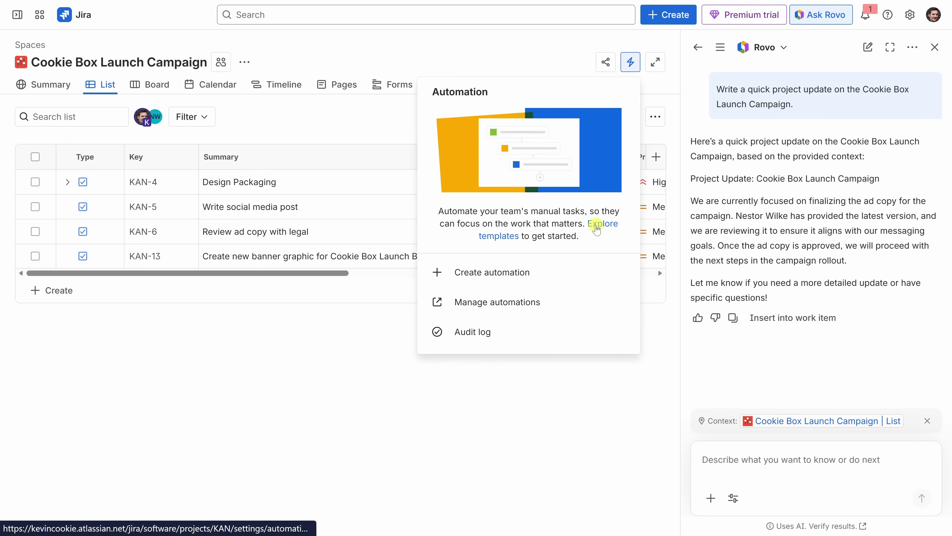
From Automation templates, paste a plain-language description into Rovo and preview the assign-and-Slack rule it drafts
{"action": "left_click", "coordinate": [597, 227]}
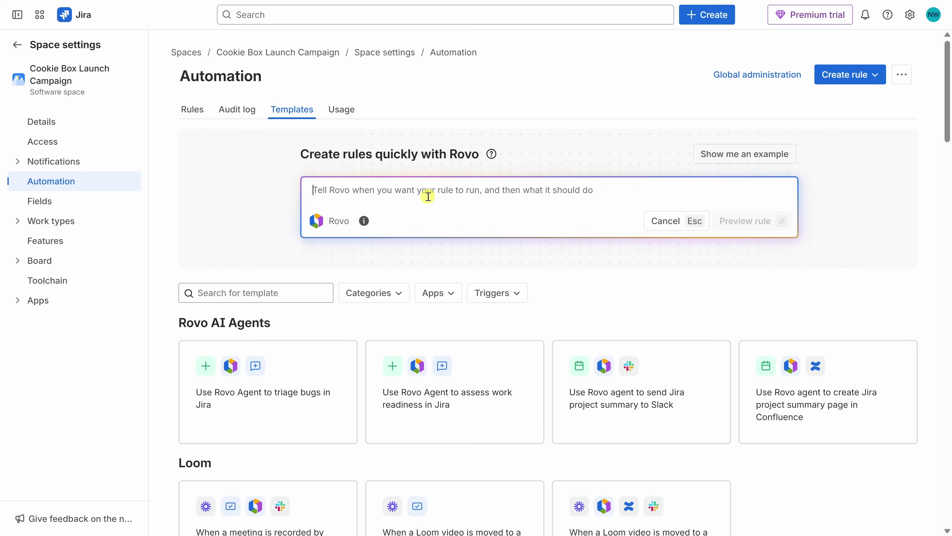
{"action": "type", "text": "When a new task is created, assign it to Kevin Stratvert and notify him on Slack."}
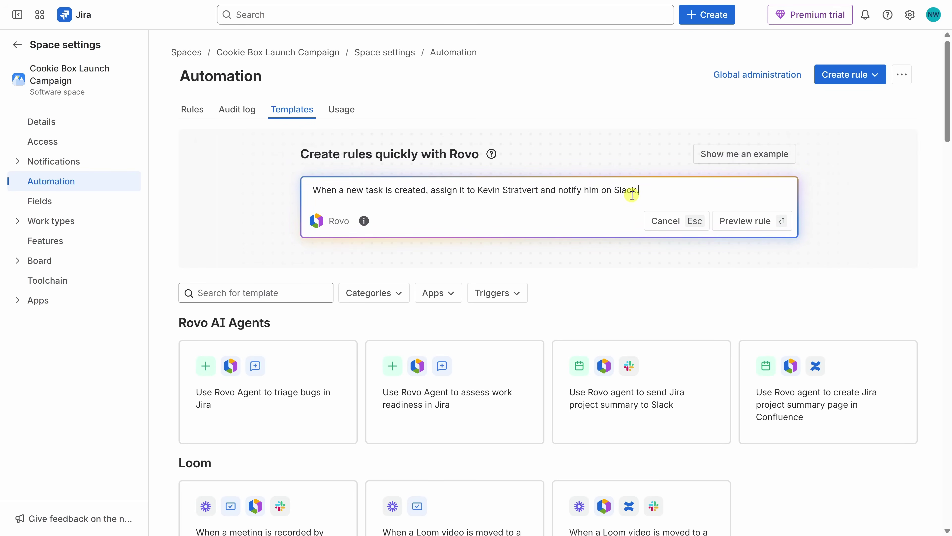
{"action": "left_click", "coordinate": [780, 220]}
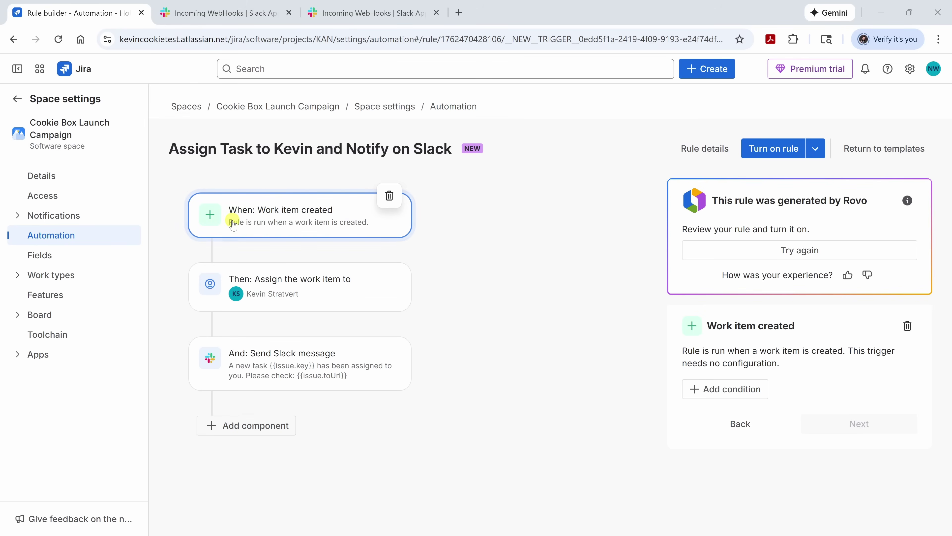
Check the generated rule's trigger, then turn on the auto-assign Slack notification rule
{"action": "left_click", "coordinate": [273, 217]}
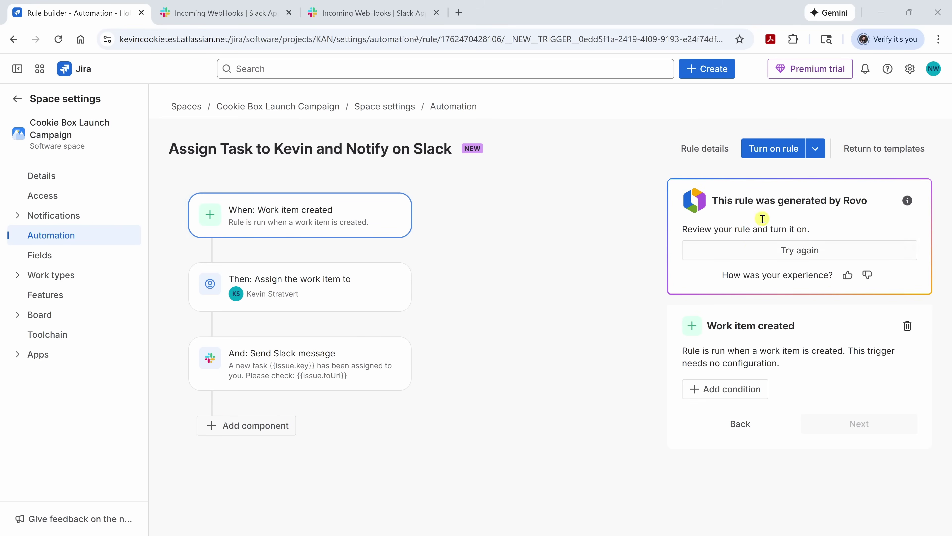
{"action": "left_click", "coordinate": [784, 149]}
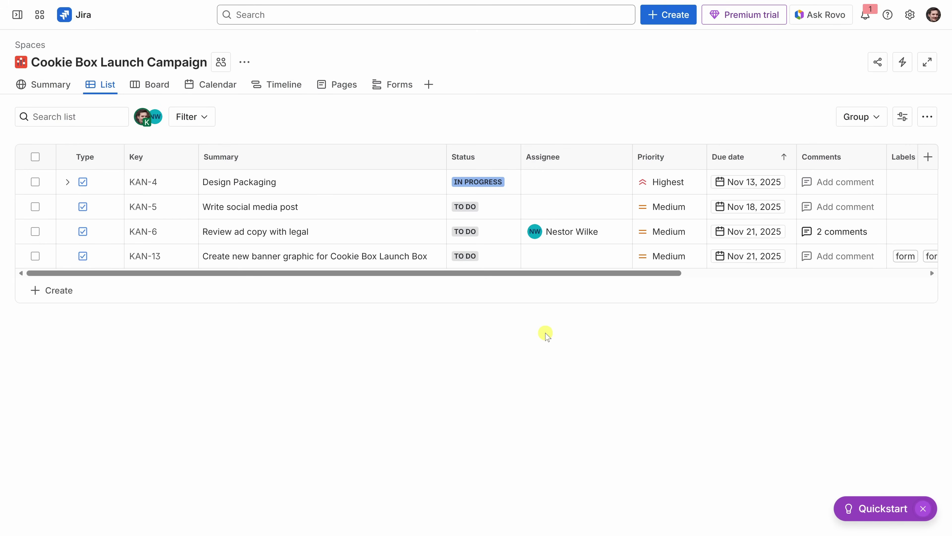
Review the Summary page's status, priority, work type and team workload cards for the 10 work items
{"action": "left_click", "coordinate": [53, 86]}
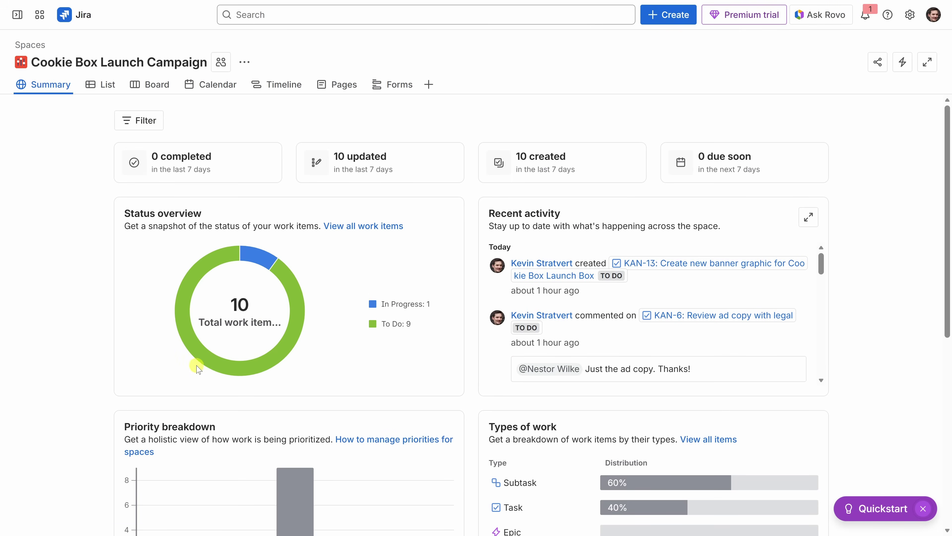
{"action": "mouse_move", "coordinate": [253, 259]}
{"action": "scroll", "coordinate": [606, 280], "scroll_direction": "down", "scroll_amount": 5}
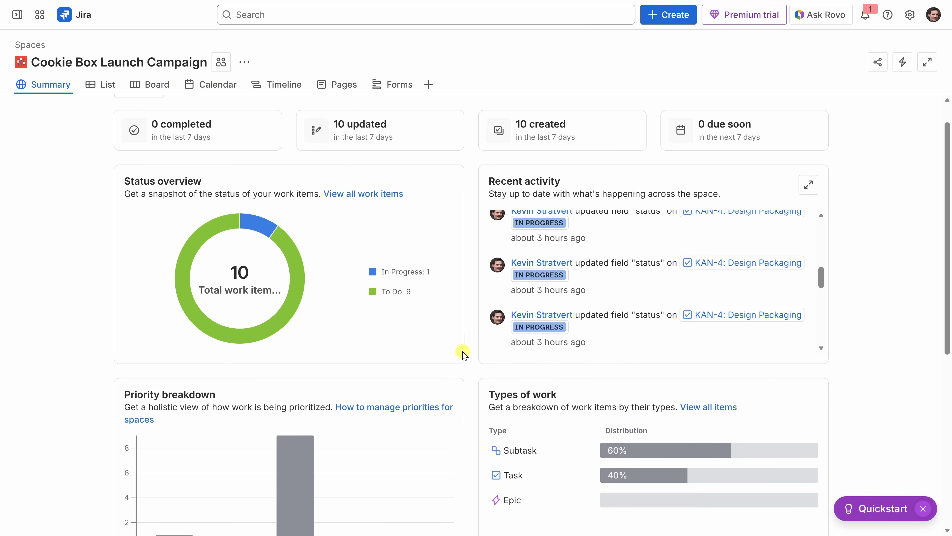
{"action": "scroll", "coordinate": [461, 360], "scroll_direction": "down", "scroll_amount": 5}
{"action": "scroll", "coordinate": [467, 383], "scroll_direction": "down", "scroll_amount": 2}
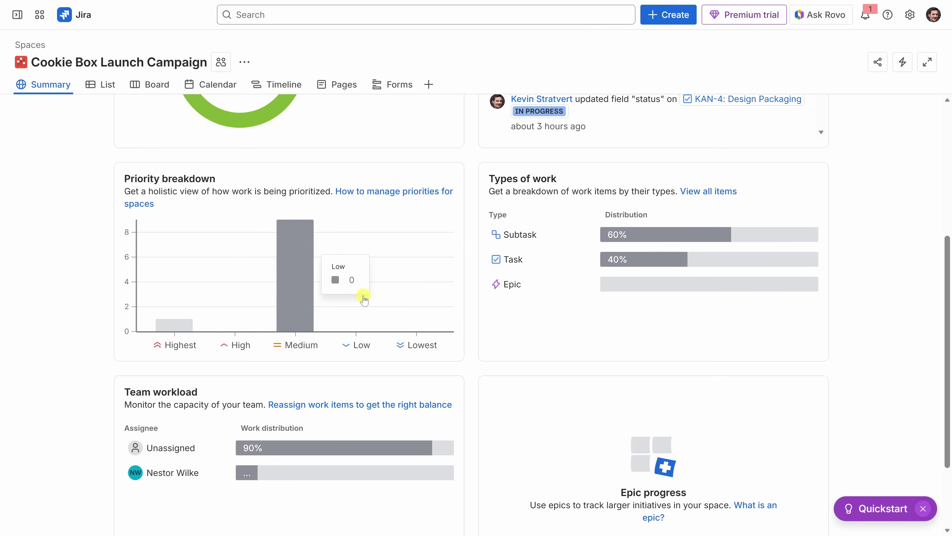
{"action": "mouse_move", "coordinate": [667, 227]}
{"action": "scroll", "coordinate": [463, 383], "scroll_direction": "down", "scroll_amount": 3}
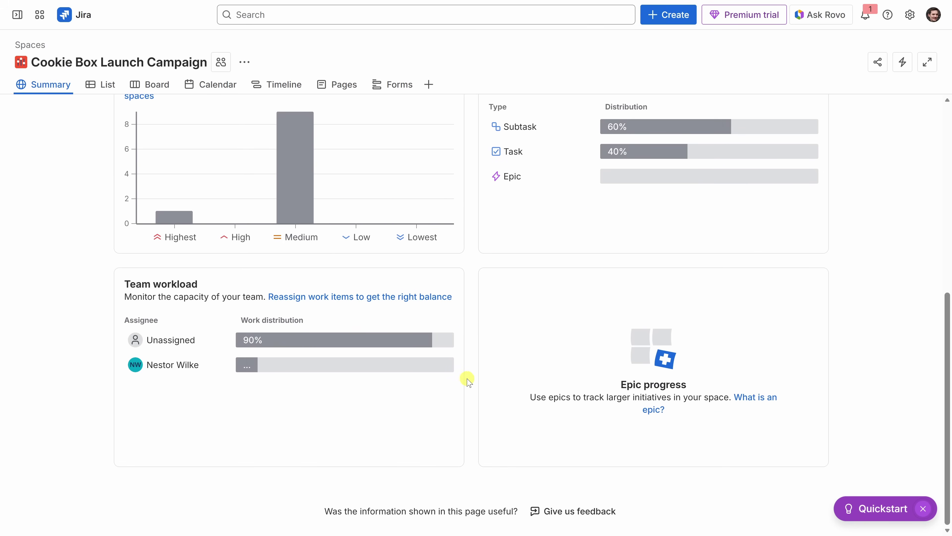
{"action": "mouse_move", "coordinate": [411, 370]}
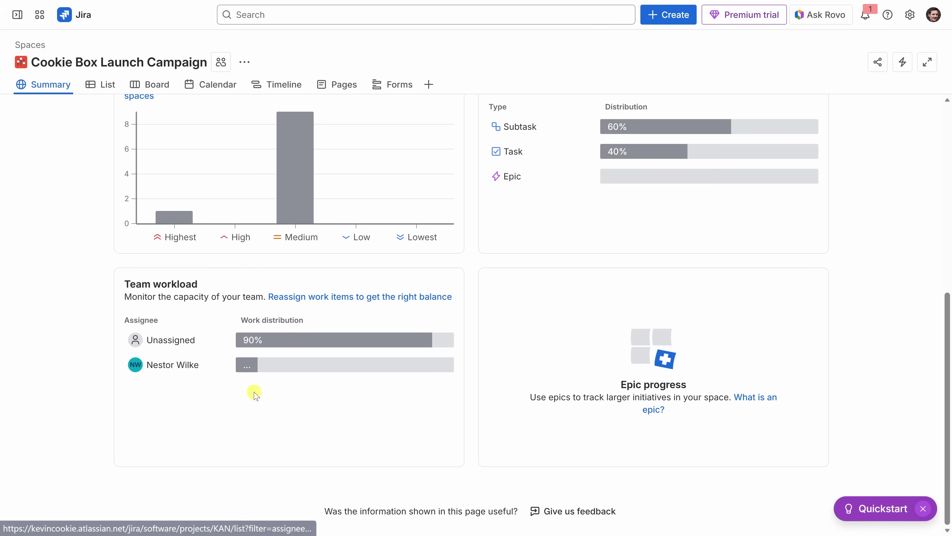
{"action": "mouse_move", "coordinate": [325, 376]}
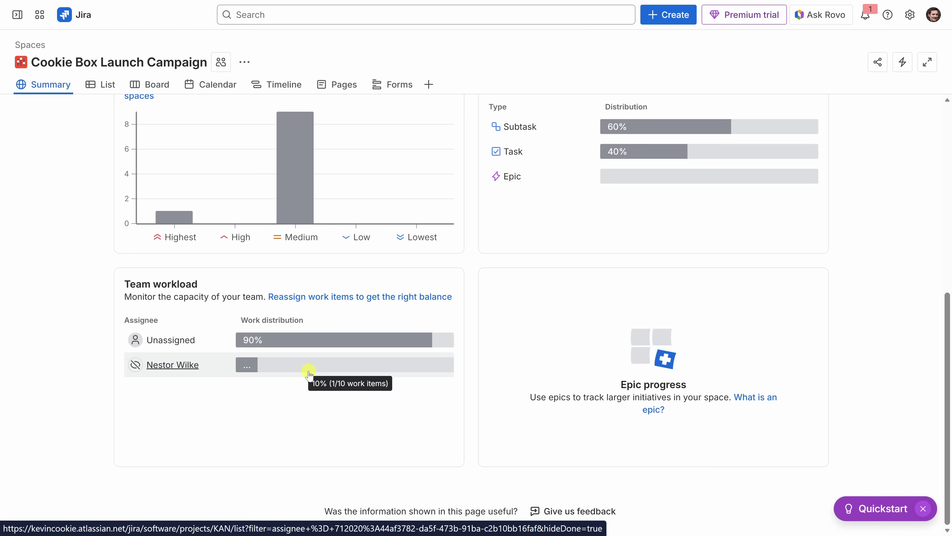
{"action": "scroll", "coordinate": [443, 400], "scroll_direction": "up", "scroll_amount": 5}
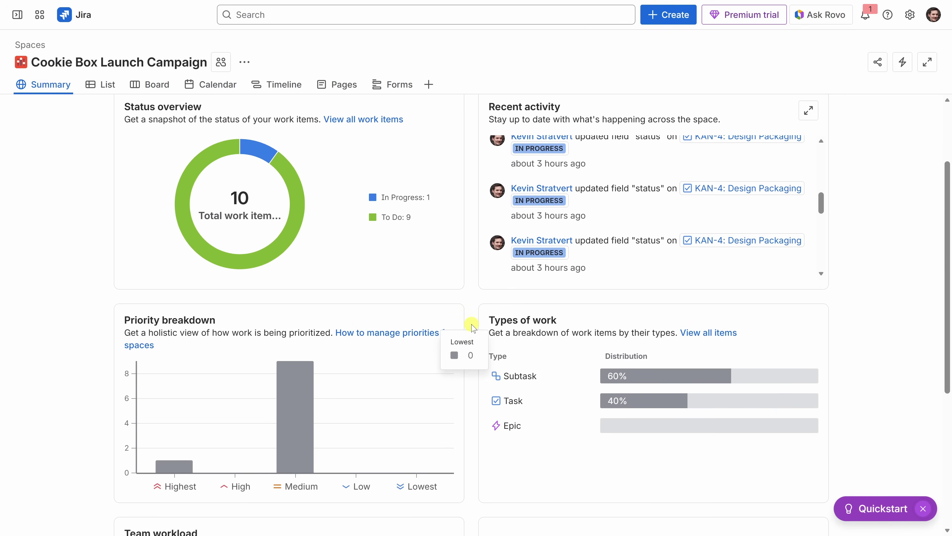
{"action": "scroll", "coordinate": [472, 326], "scroll_direction": "up", "scroll_amount": 2}
{"action": "mouse_move", "coordinate": [18, 15]}
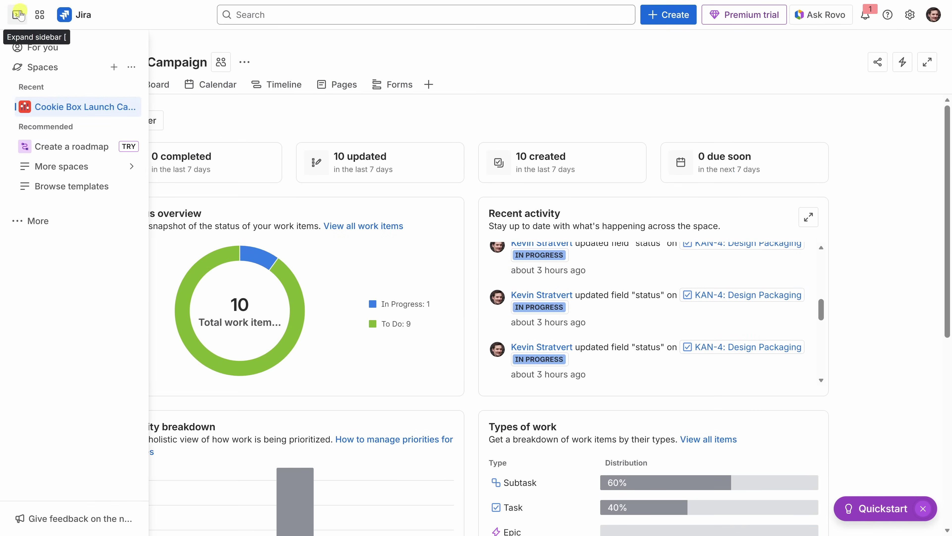
Browse the Explore apps for Jira Marketplace page under More > Apps, then return to the campaign space
{"action": "left_click", "coordinate": [37, 221]}
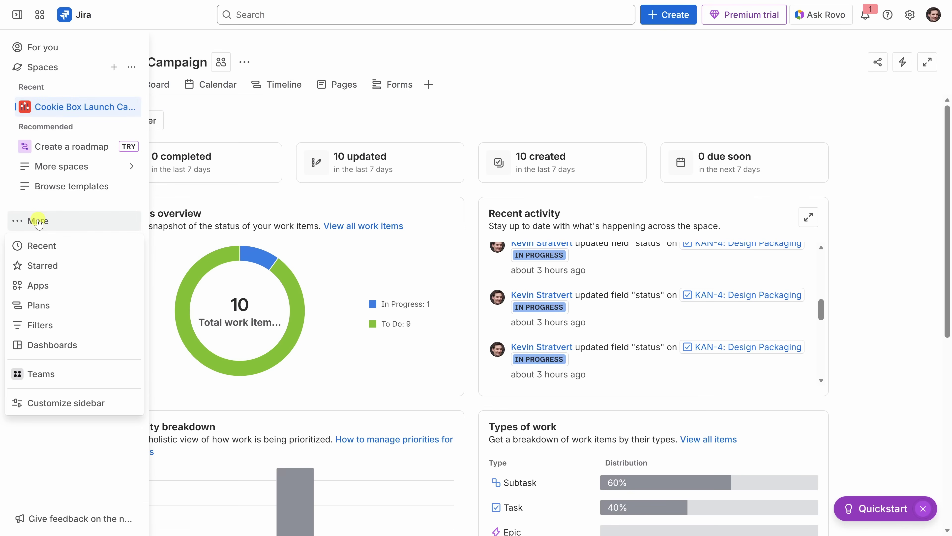
{"action": "left_click", "coordinate": [39, 285]}
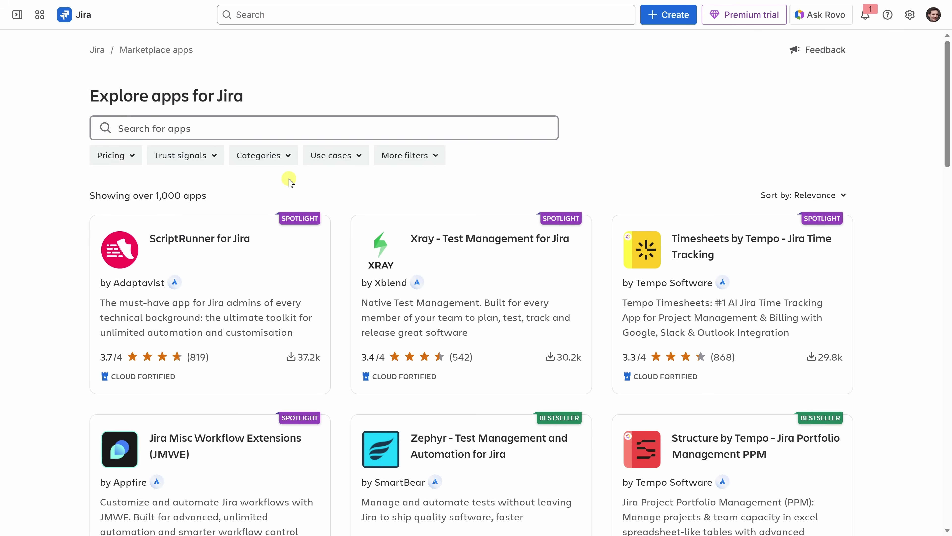
{"action": "scroll", "coordinate": [289, 181], "scroll_direction": "down", "scroll_amount": 15}
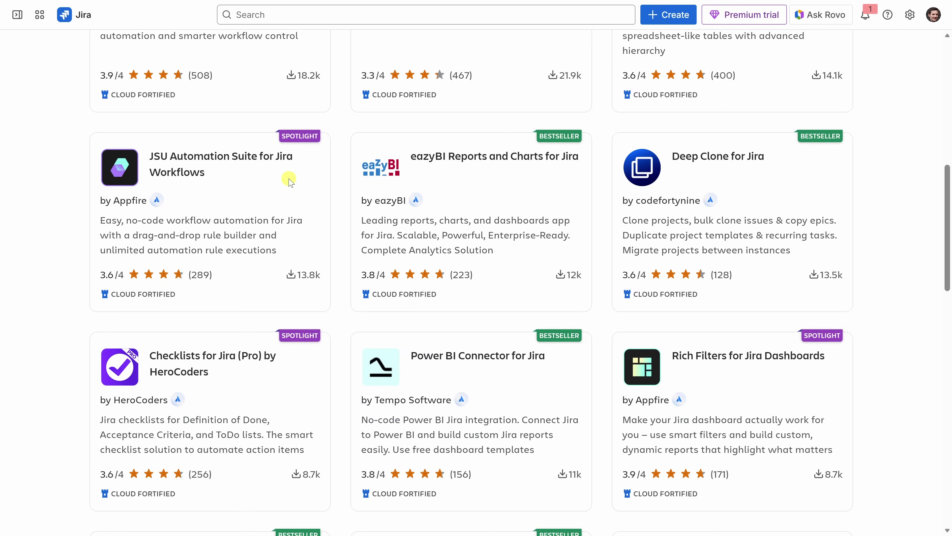
{"action": "scroll", "coordinate": [290, 181], "scroll_direction": "down", "scroll_amount": 3}
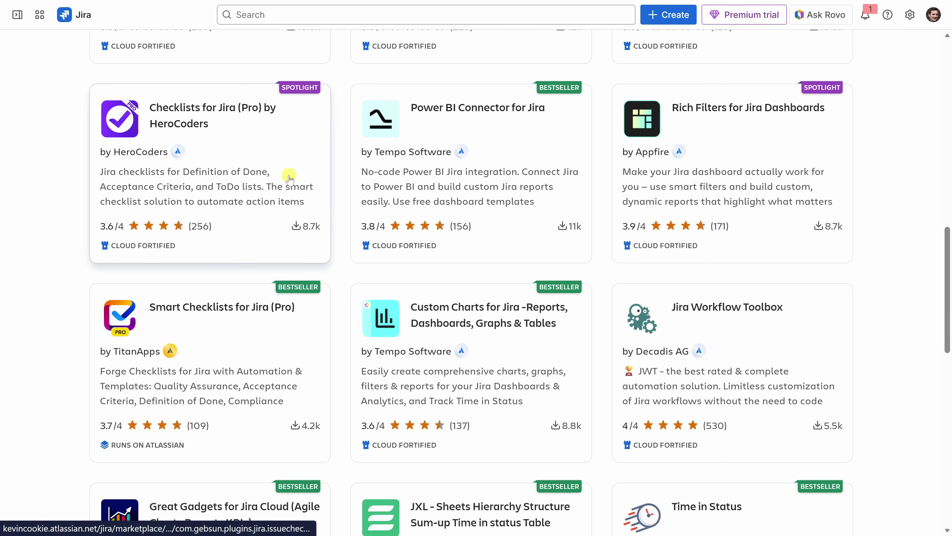
{"action": "scroll", "coordinate": [290, 180], "scroll_direction": "down", "scroll_amount": 12}
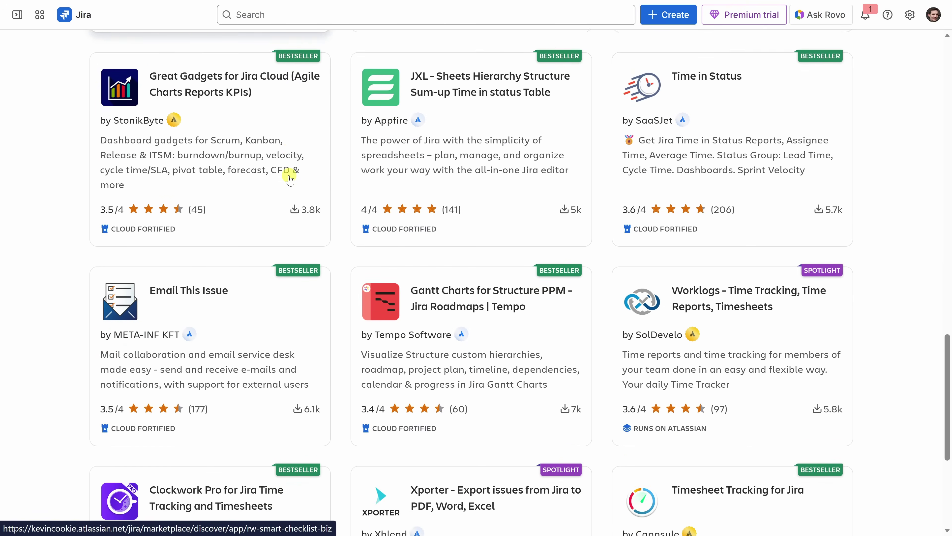
{"action": "scroll", "coordinate": [289, 179], "scroll_direction": "down", "scroll_amount": 7}
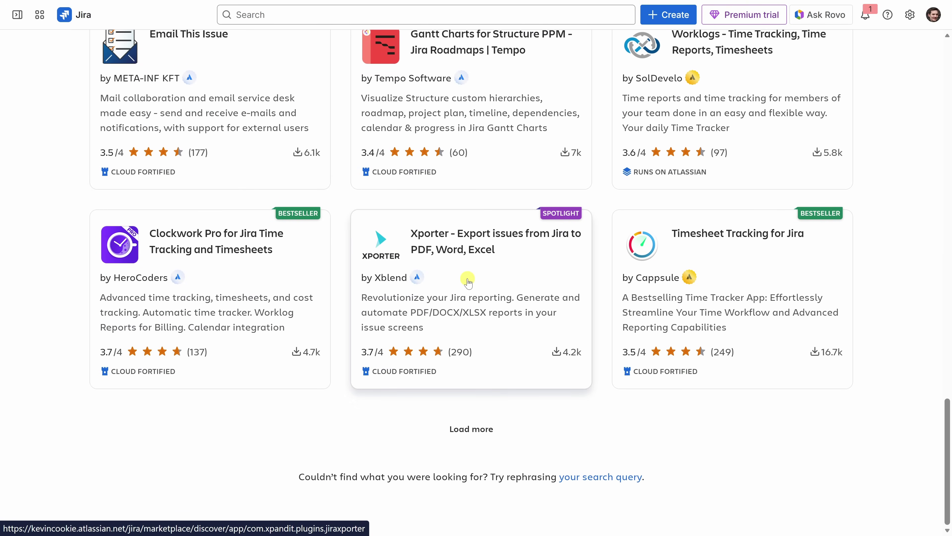
{"action": "scroll", "coordinate": [468, 284], "scroll_direction": "up", "scroll_amount": 16}
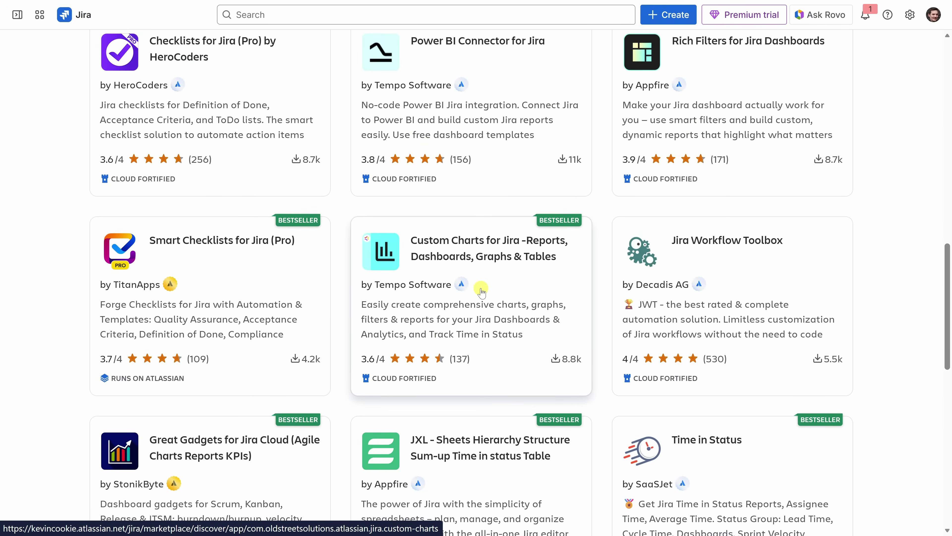
{"action": "scroll", "coordinate": [481, 292], "scroll_direction": "up", "scroll_amount": 20}
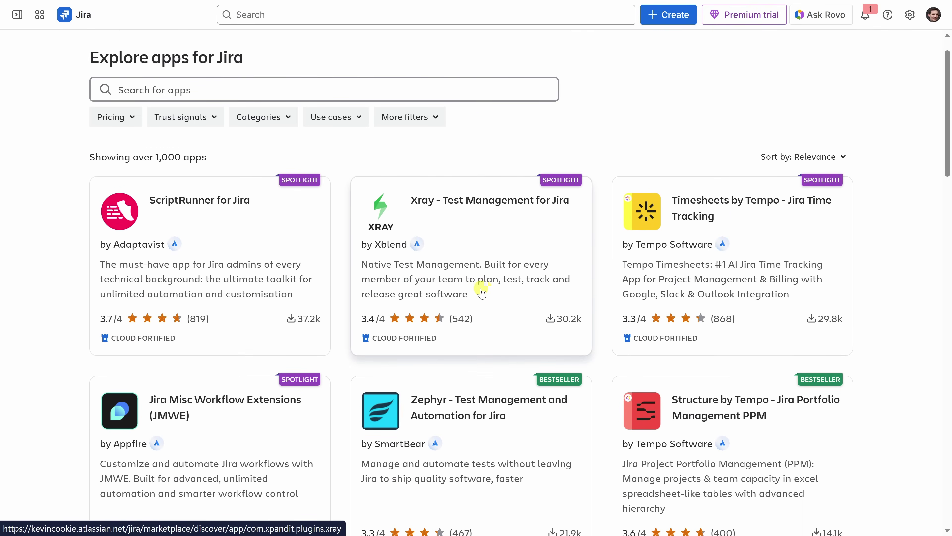
{"action": "scroll", "coordinate": [481, 292], "scroll_direction": "up", "scroll_amount": 2}
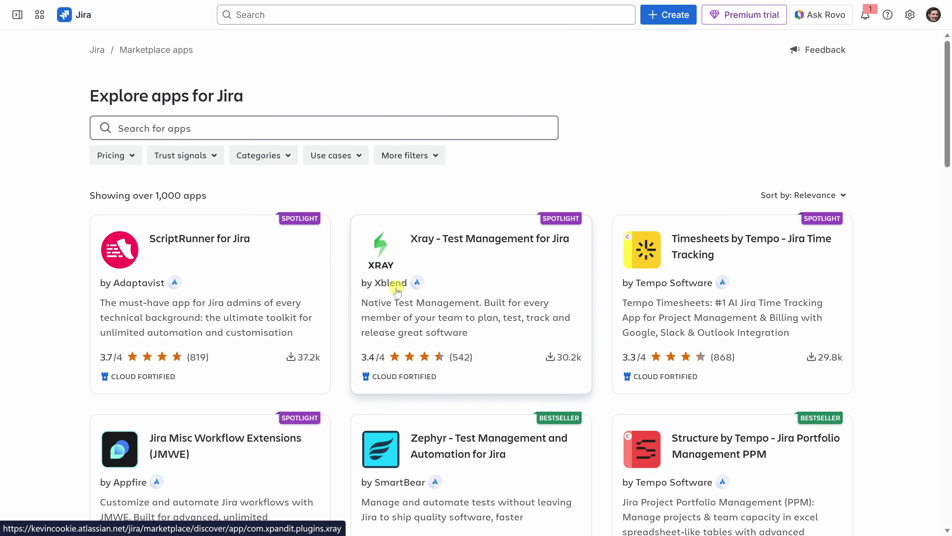
{"action": "mouse_move", "coordinate": [22, 18]}
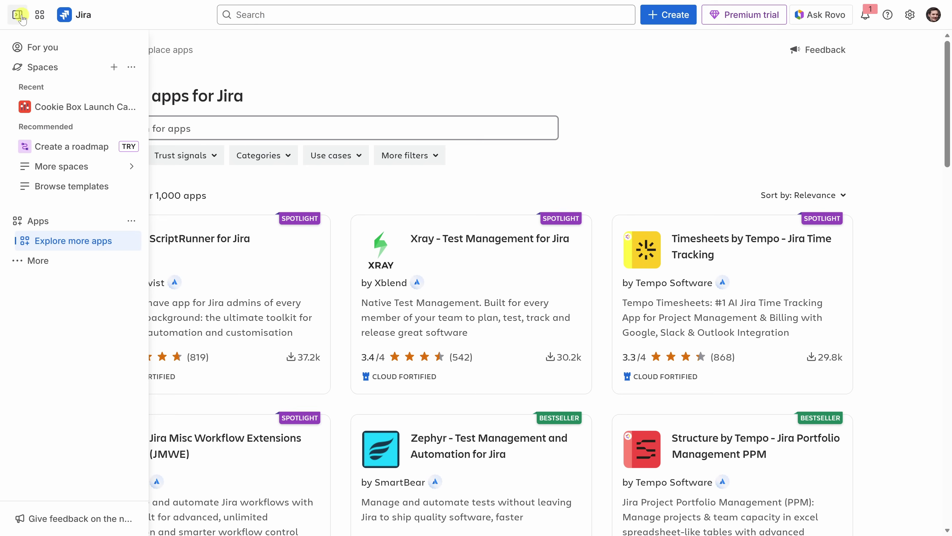
{"action": "left_click", "coordinate": [66, 115]}
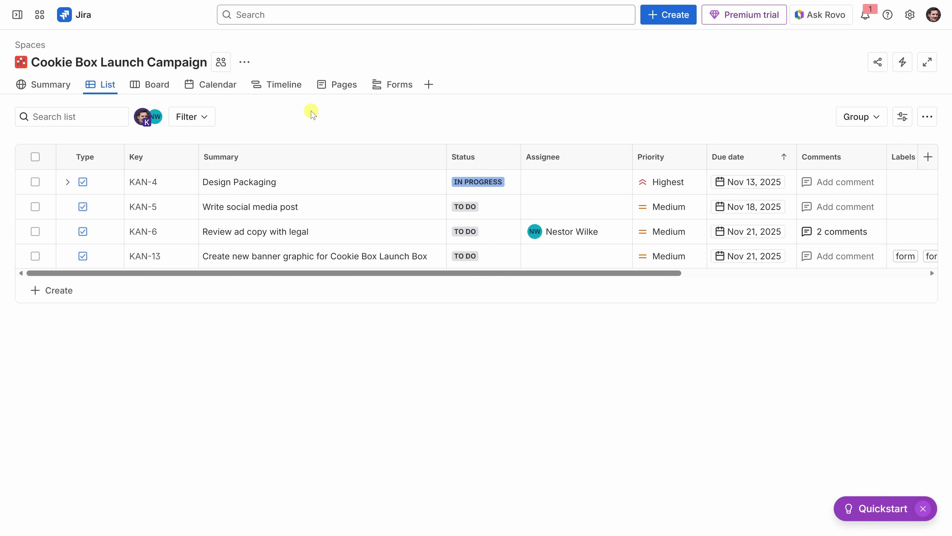
Search Unsplash backgrounds for 'co' and set the third cookie photo as the space background
{"action": "left_click", "coordinate": [246, 63]}
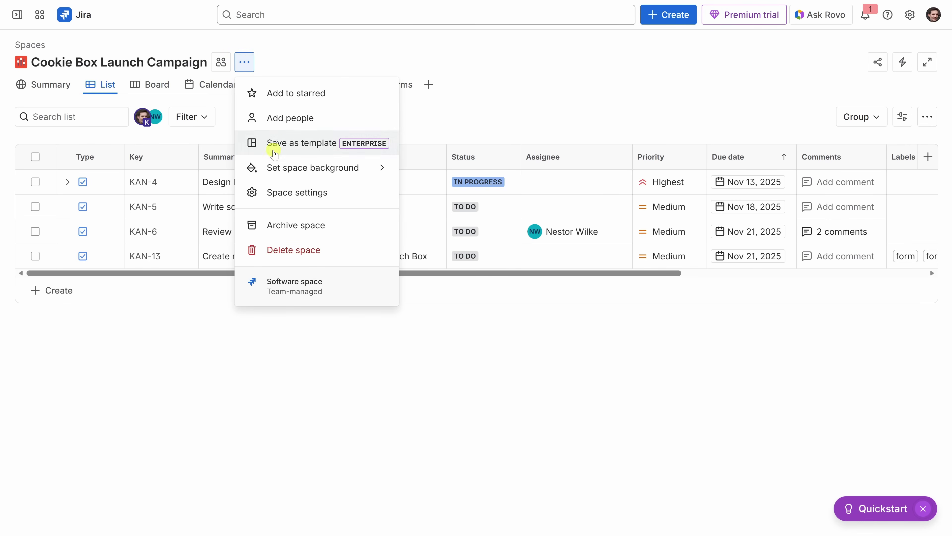
{"action": "left_click", "coordinate": [285, 173]}
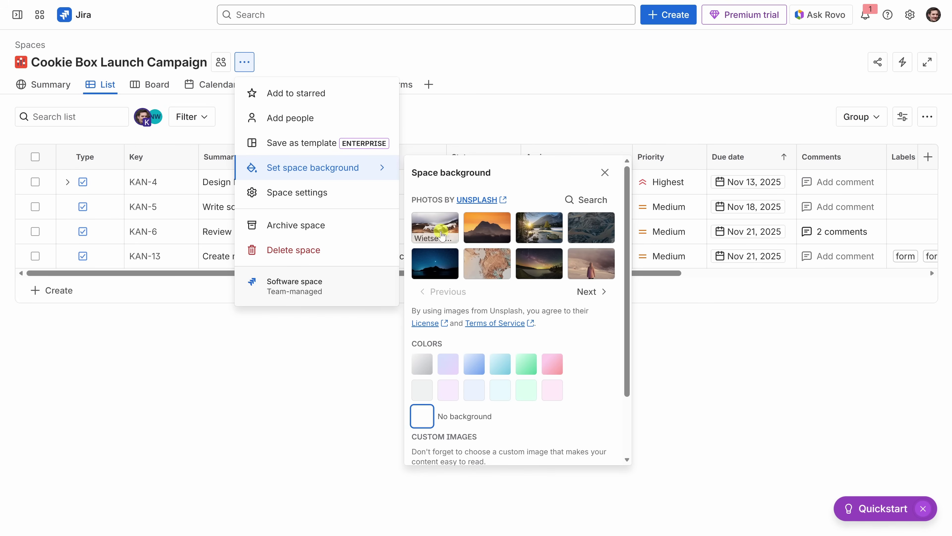
{"action": "scroll", "coordinate": [461, 365], "scroll_direction": "down", "scroll_amount": 2}
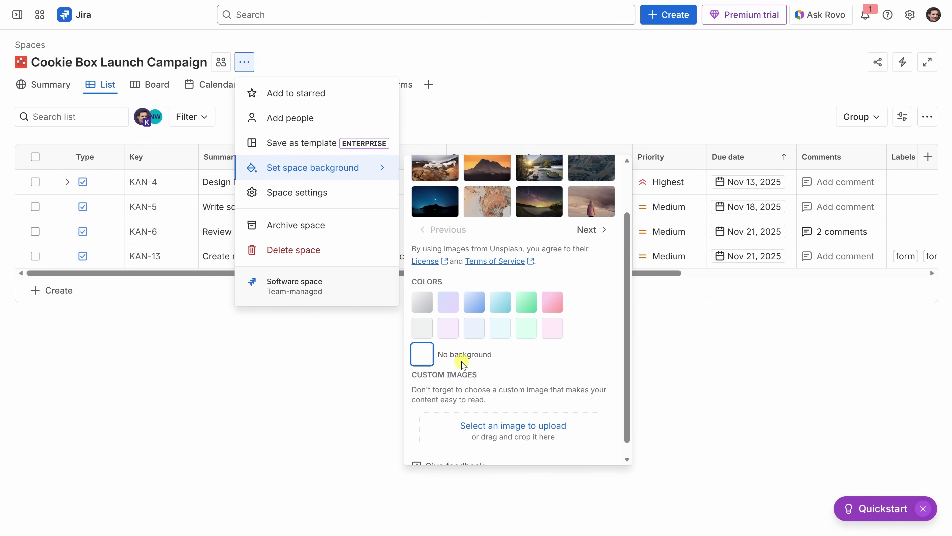
{"action": "scroll", "coordinate": [499, 386], "scroll_direction": "up", "scroll_amount": 2}
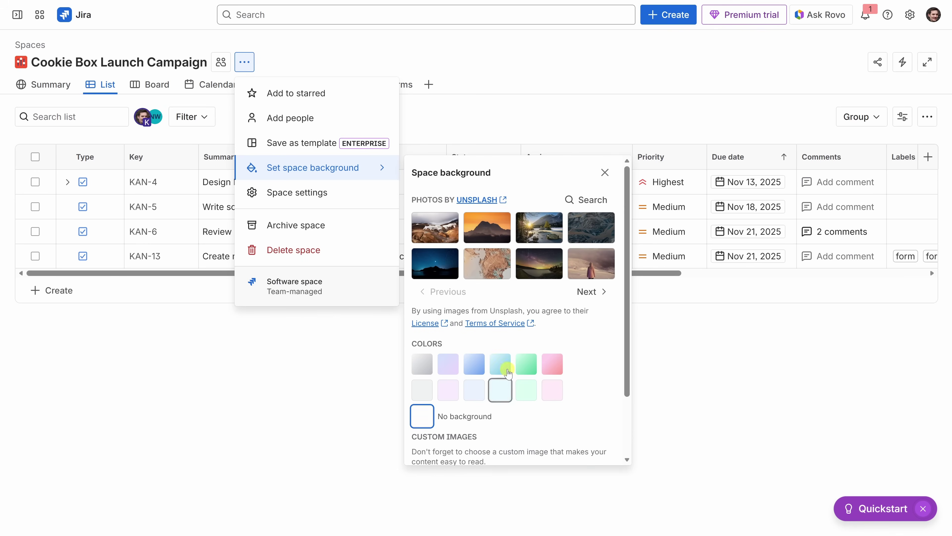
{"action": "left_click", "coordinate": [578, 199]}
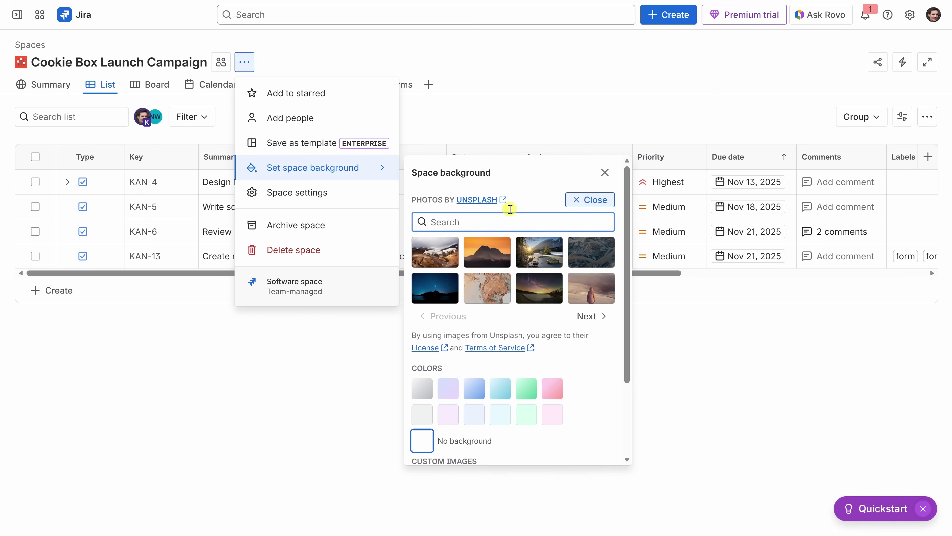
{"action": "type", "text": "cookies"}
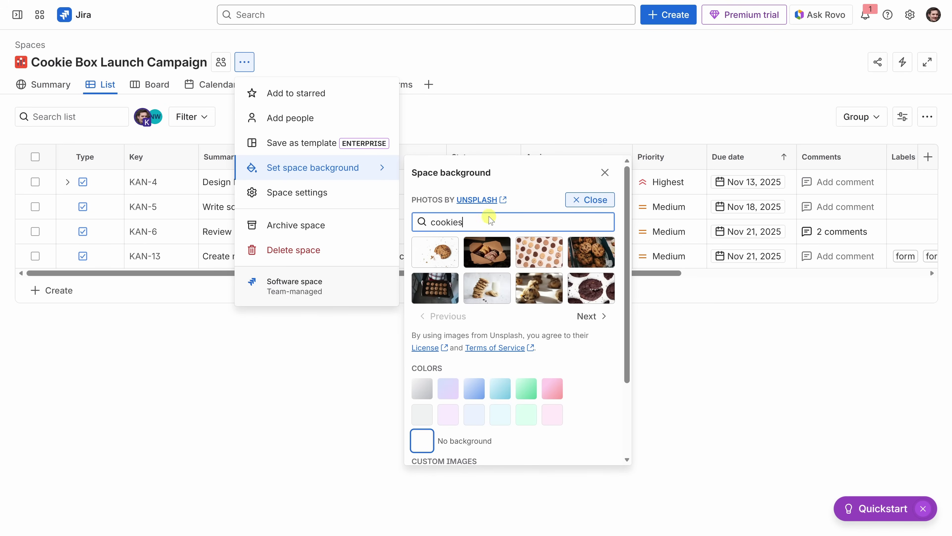
{"action": "left_click", "coordinate": [544, 252]}
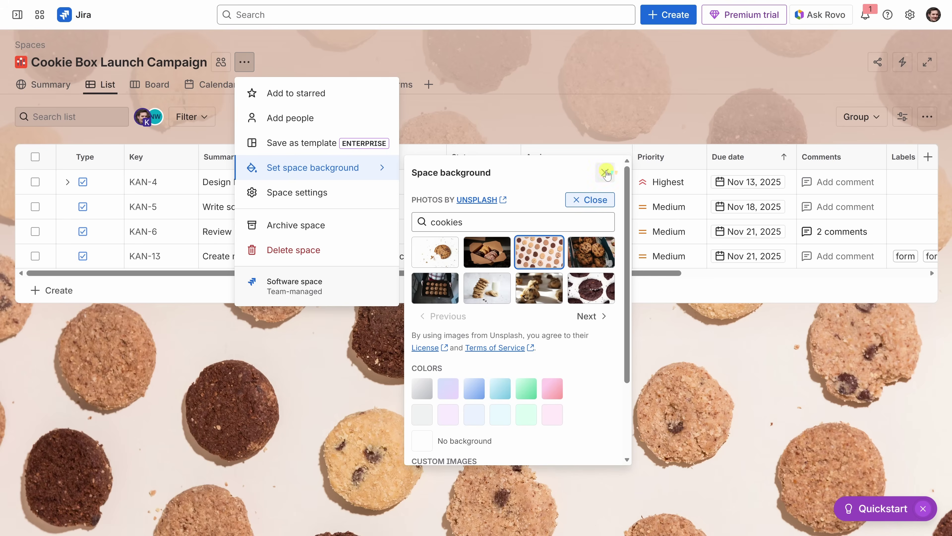
{"action": "left_click", "coordinate": [605, 172]}
{"action": "left_click", "coordinate": [580, 120]}
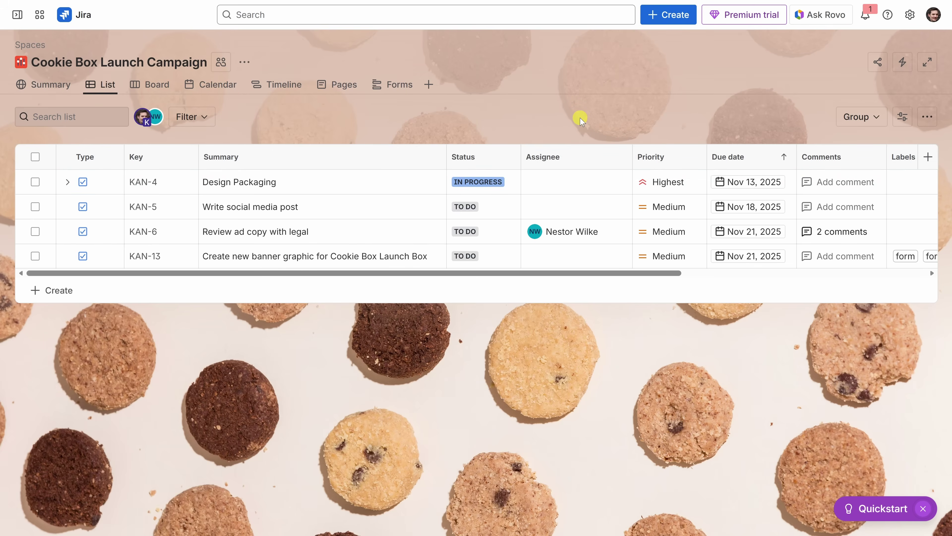